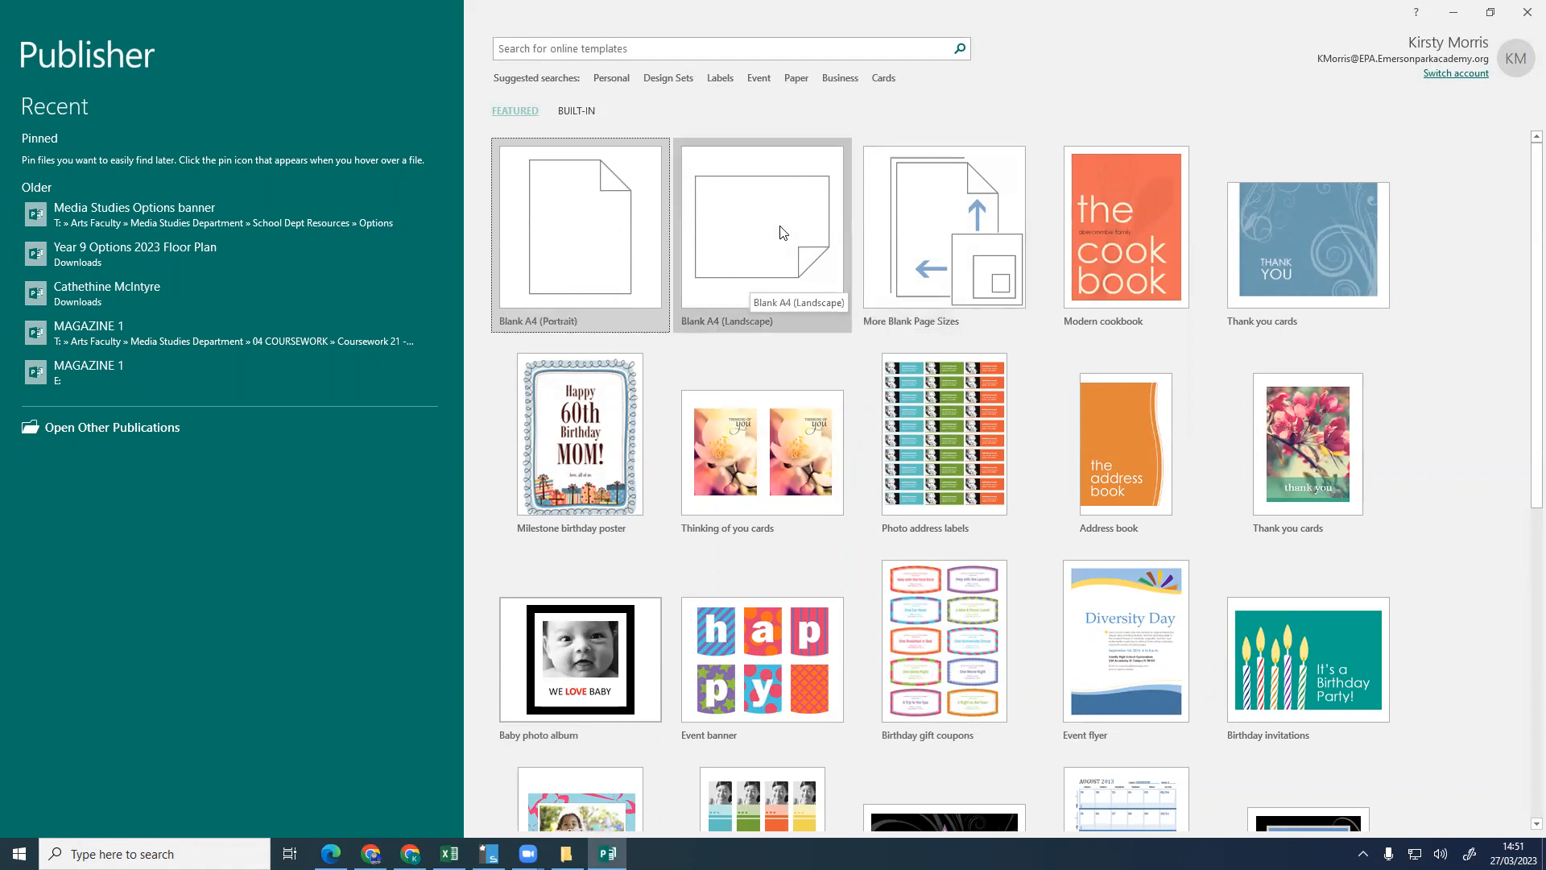
Step: Create a blank A4 portrait publication and change its page orientation to landscape
click(563, 231)
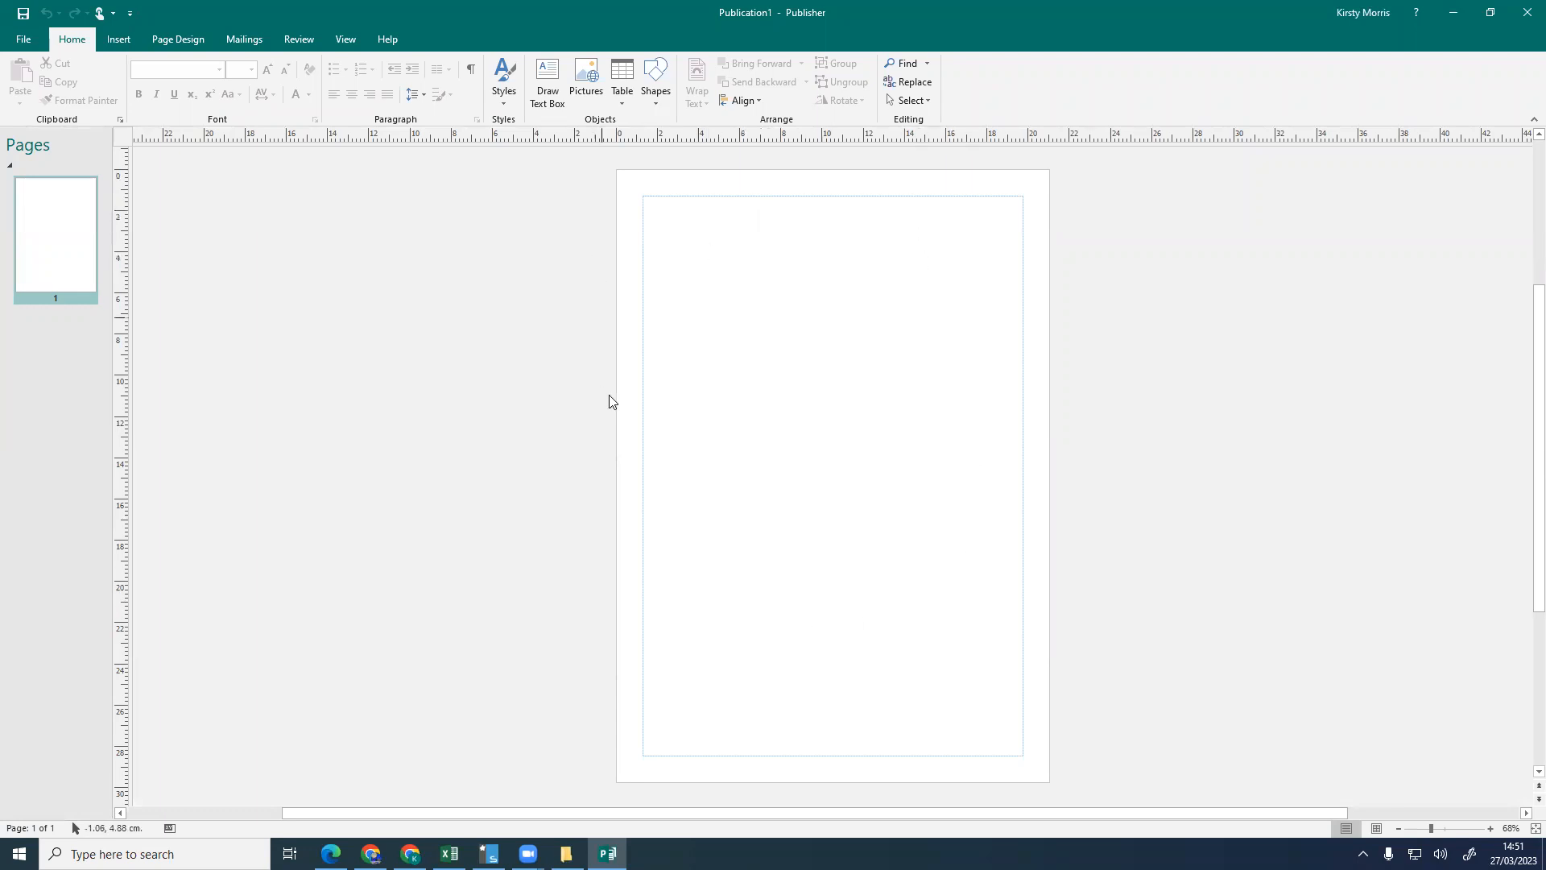
click(178, 40)
click(156, 81)
click(177, 165)
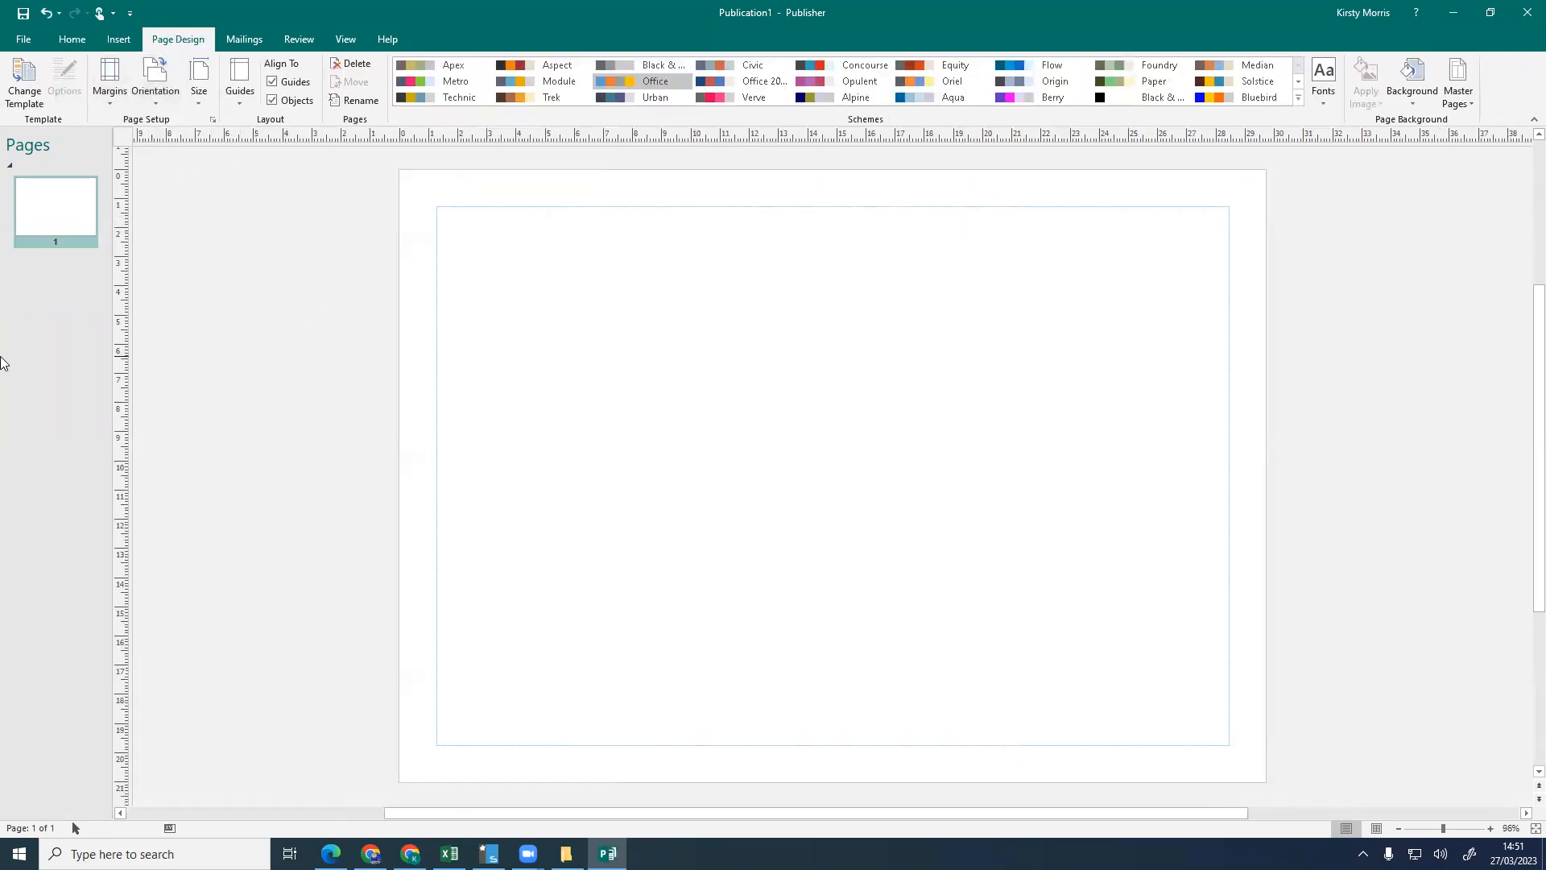
Step: Draw a vertical line about 20.87 cm long at about 10 cm across, spanning the full page height
click(72, 40)
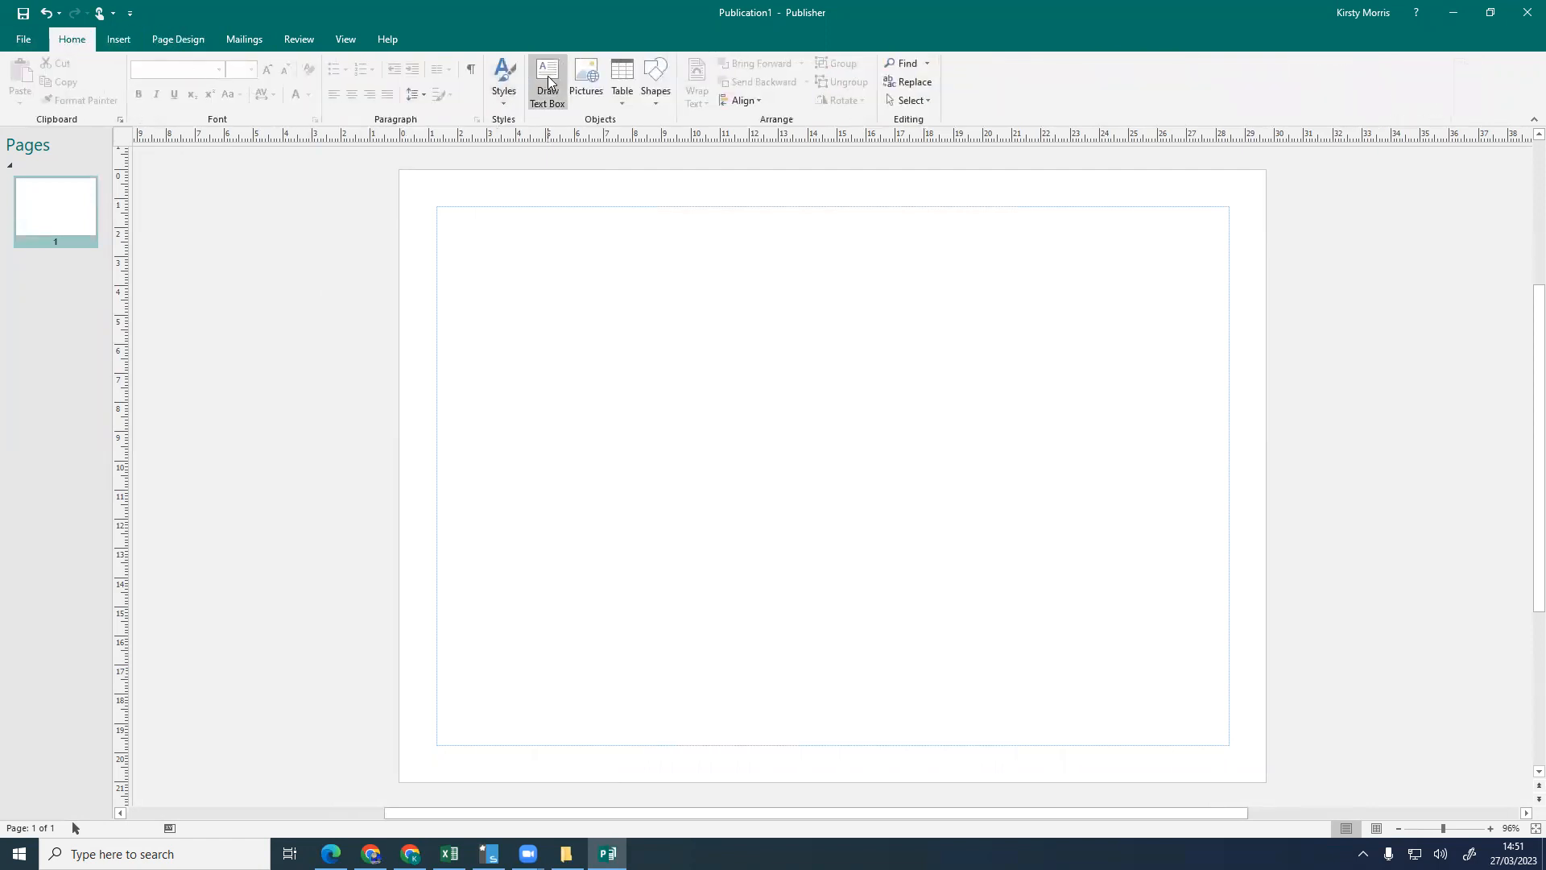
click(658, 78)
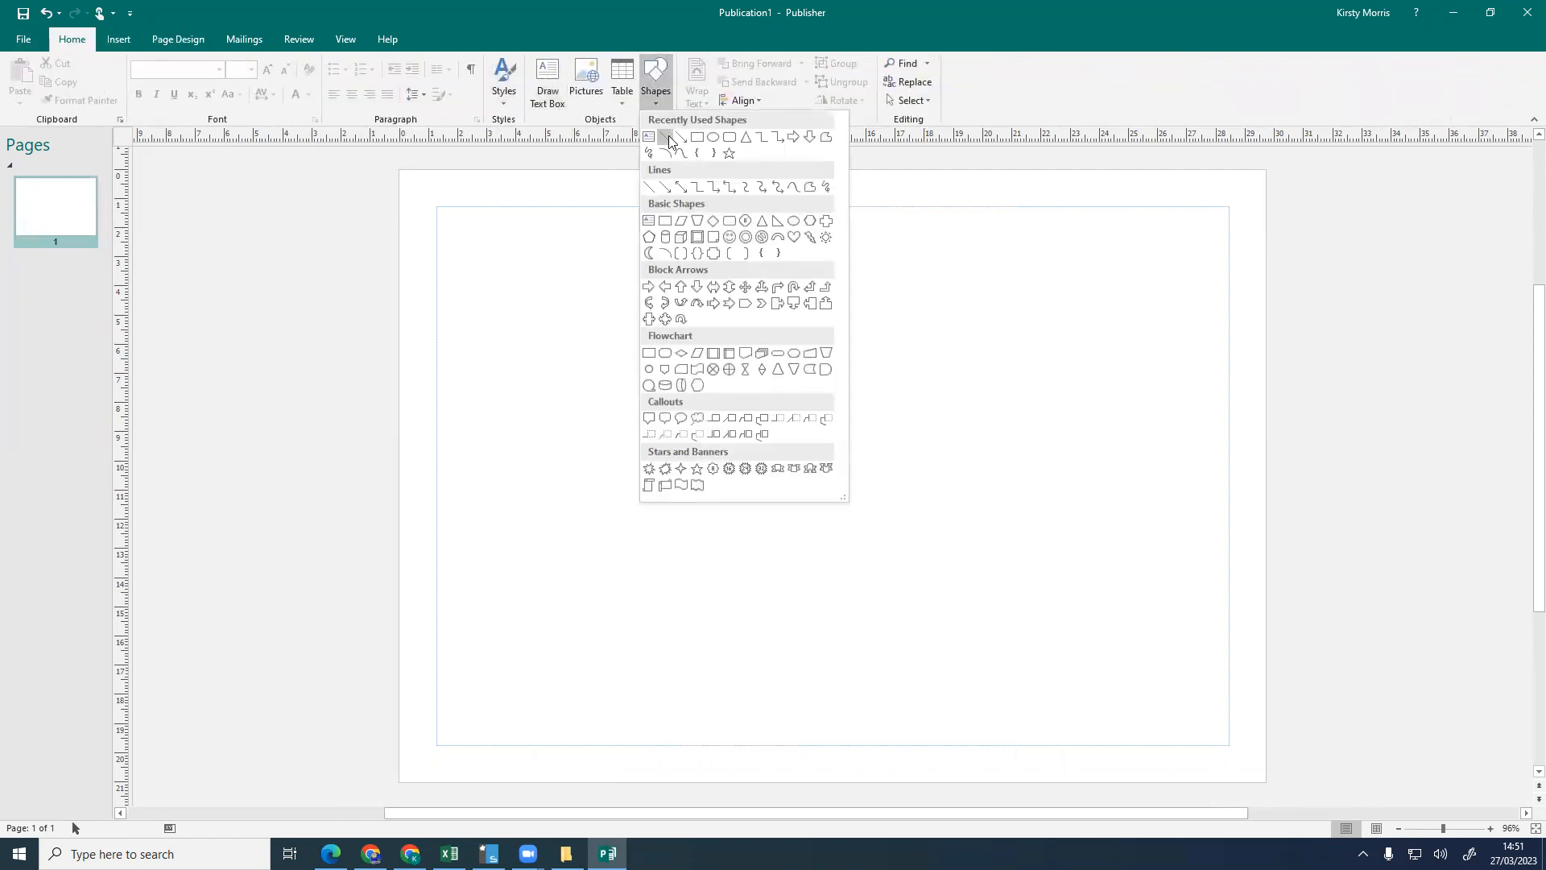
click(667, 140)
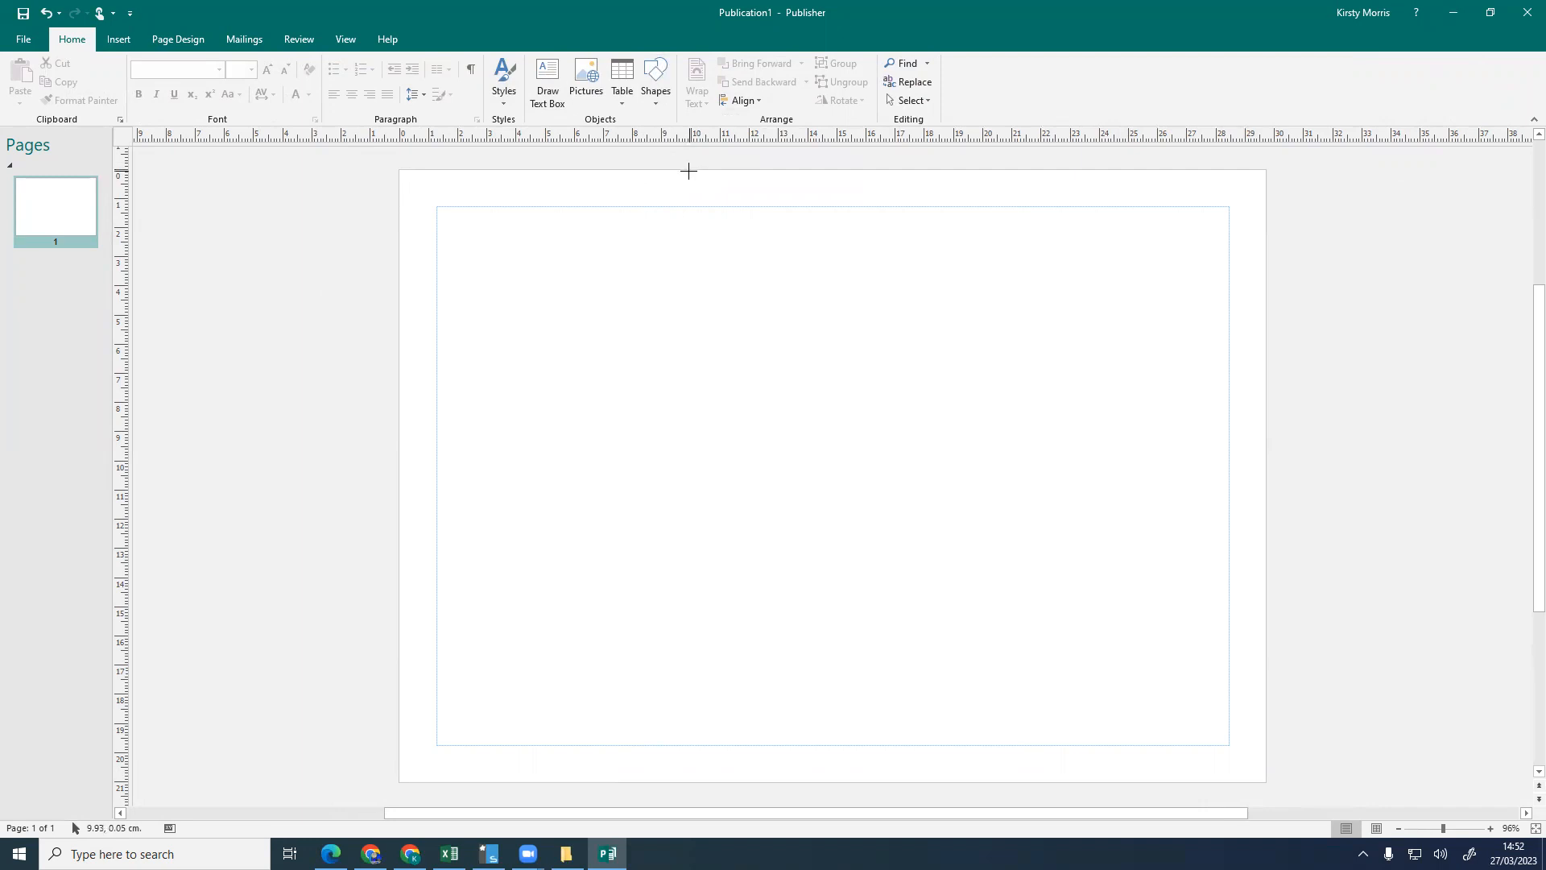
drag(690, 171, 692, 780)
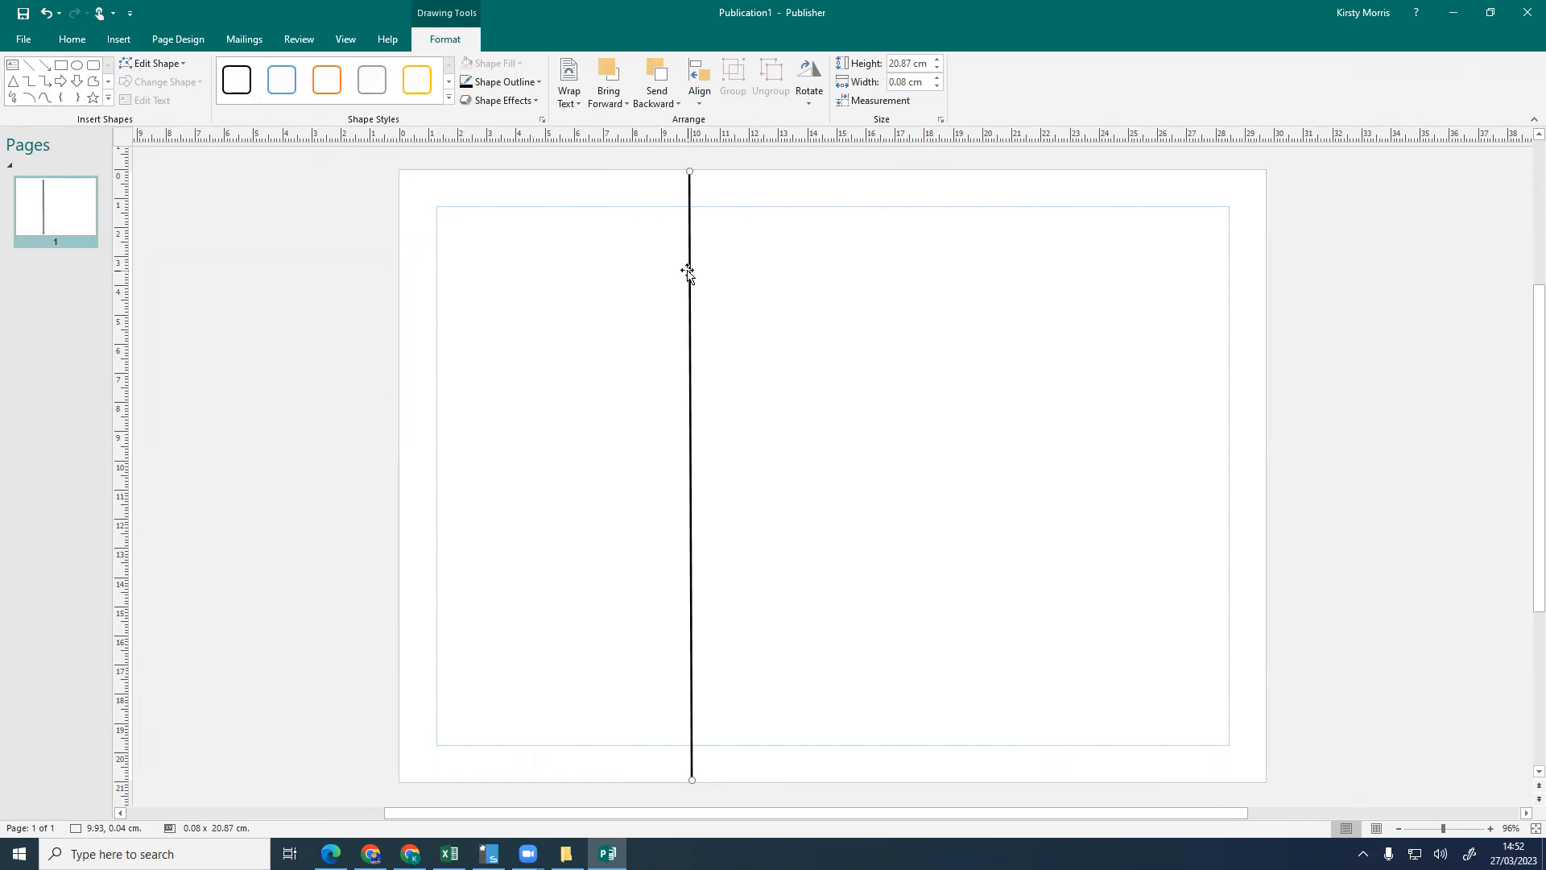
Step: Copy the vertical divider line and place the duplicate at about 20 cm across, spanning the page height
right_click(687, 272)
click(773, 297)
click(970, 278)
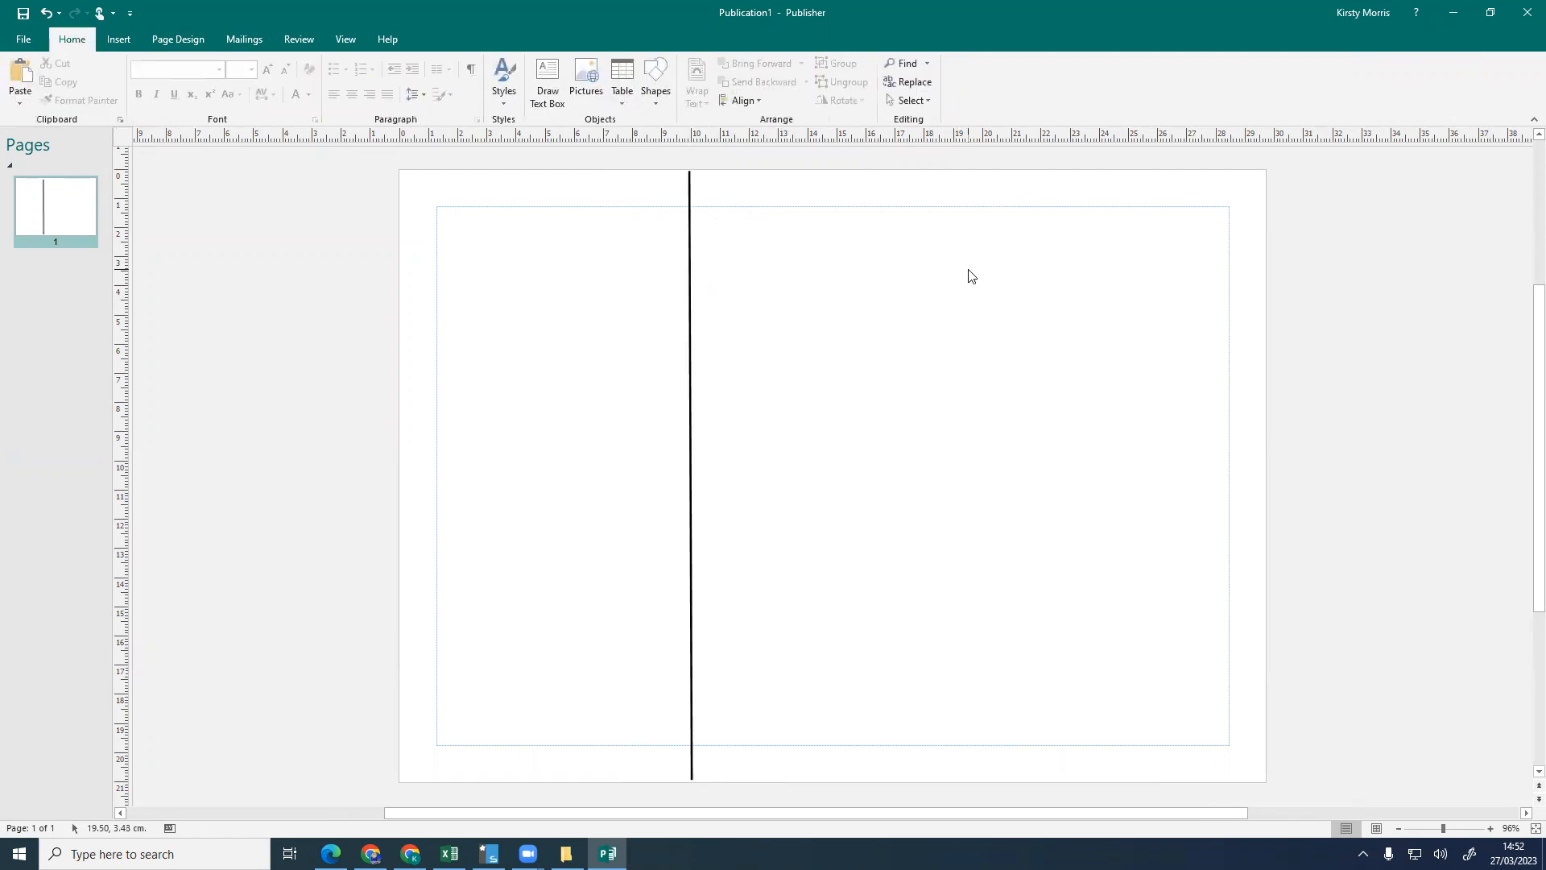
right_click(971, 276)
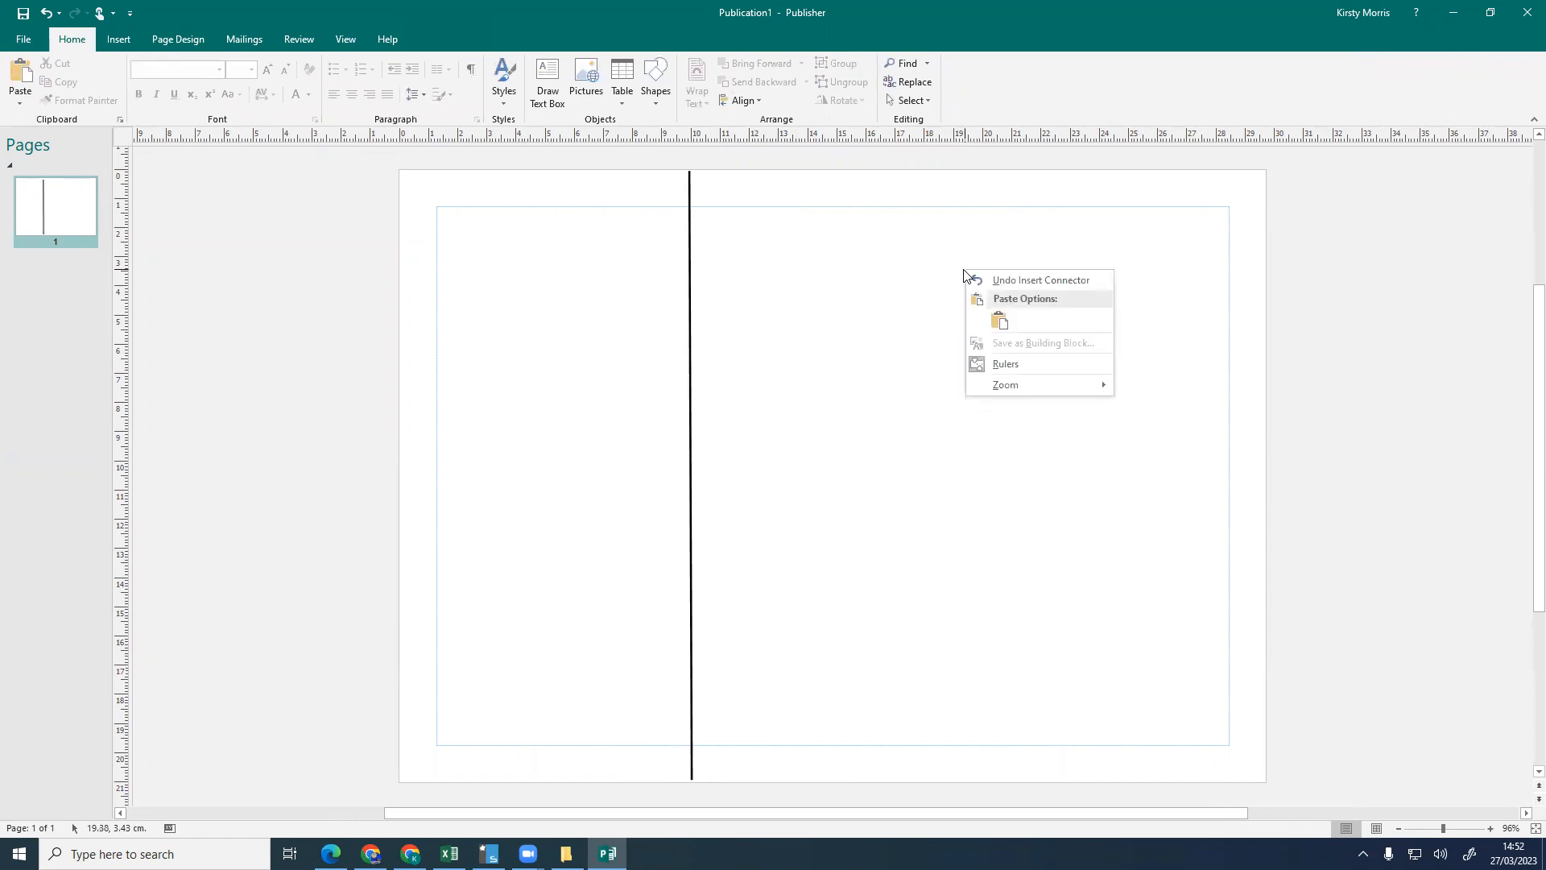
click(999, 320)
drag(965, 382, 983, 282)
click(1254, 615)
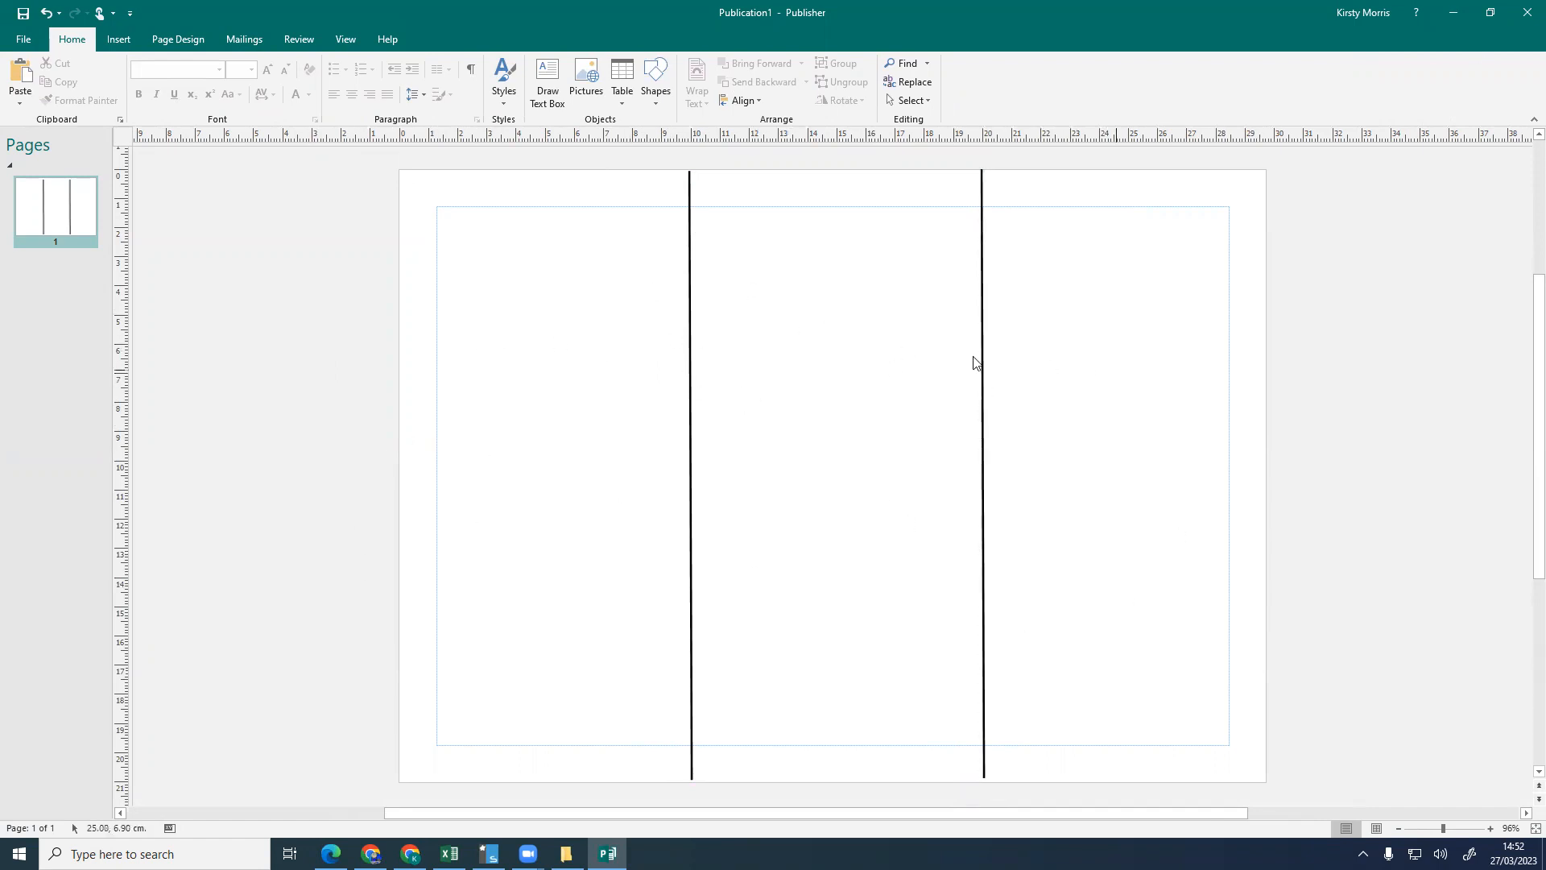
Step: Save the publication as "Leaflet page 1" in the Component 3 materials folder within Documents
click(25, 39)
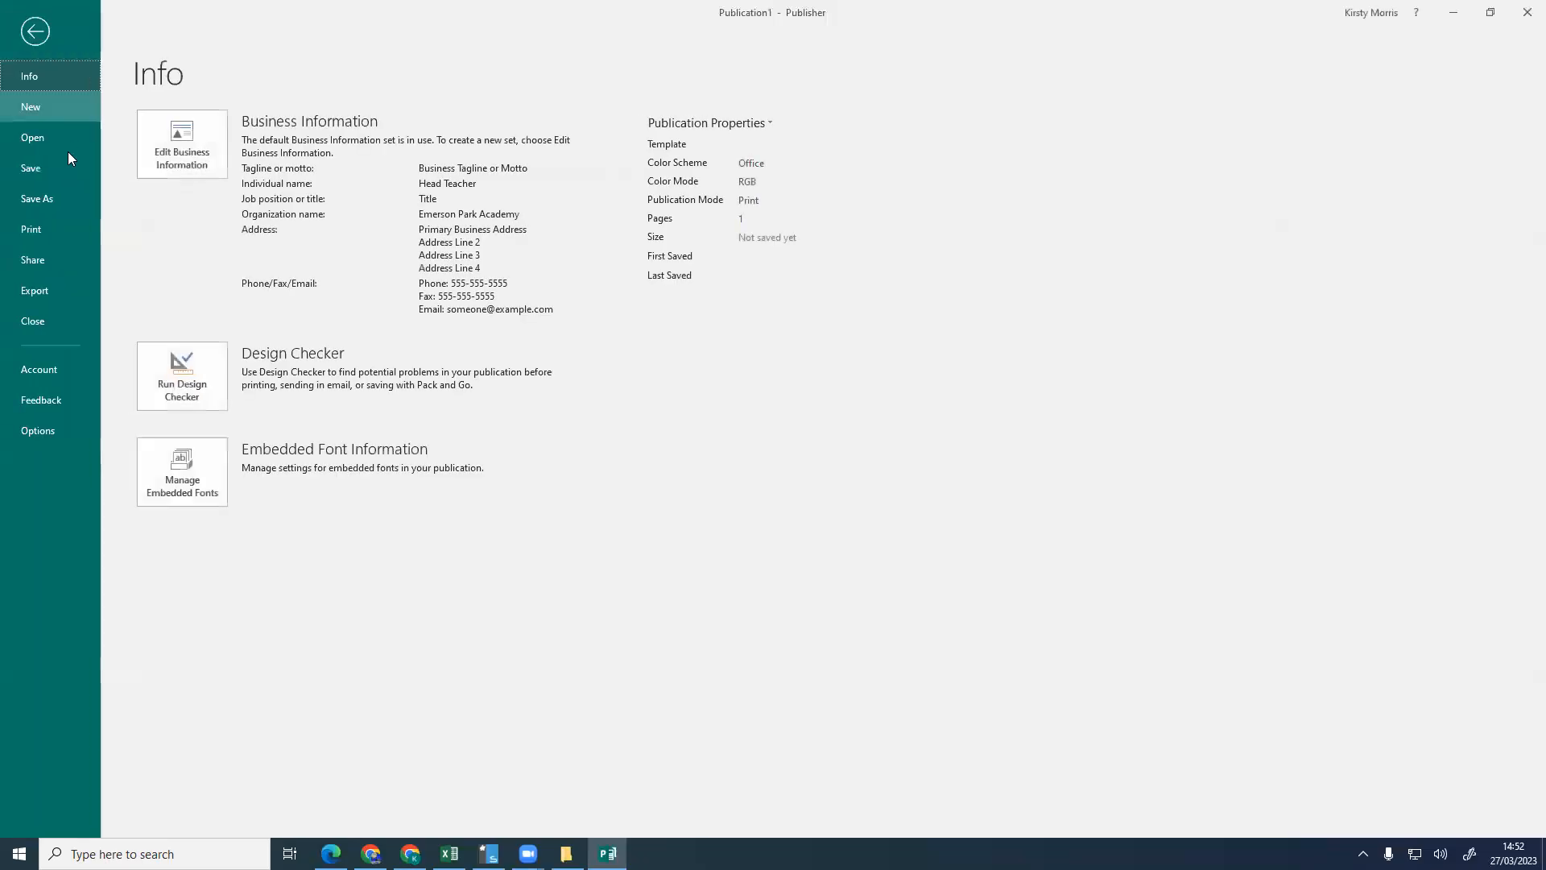
click(49, 198)
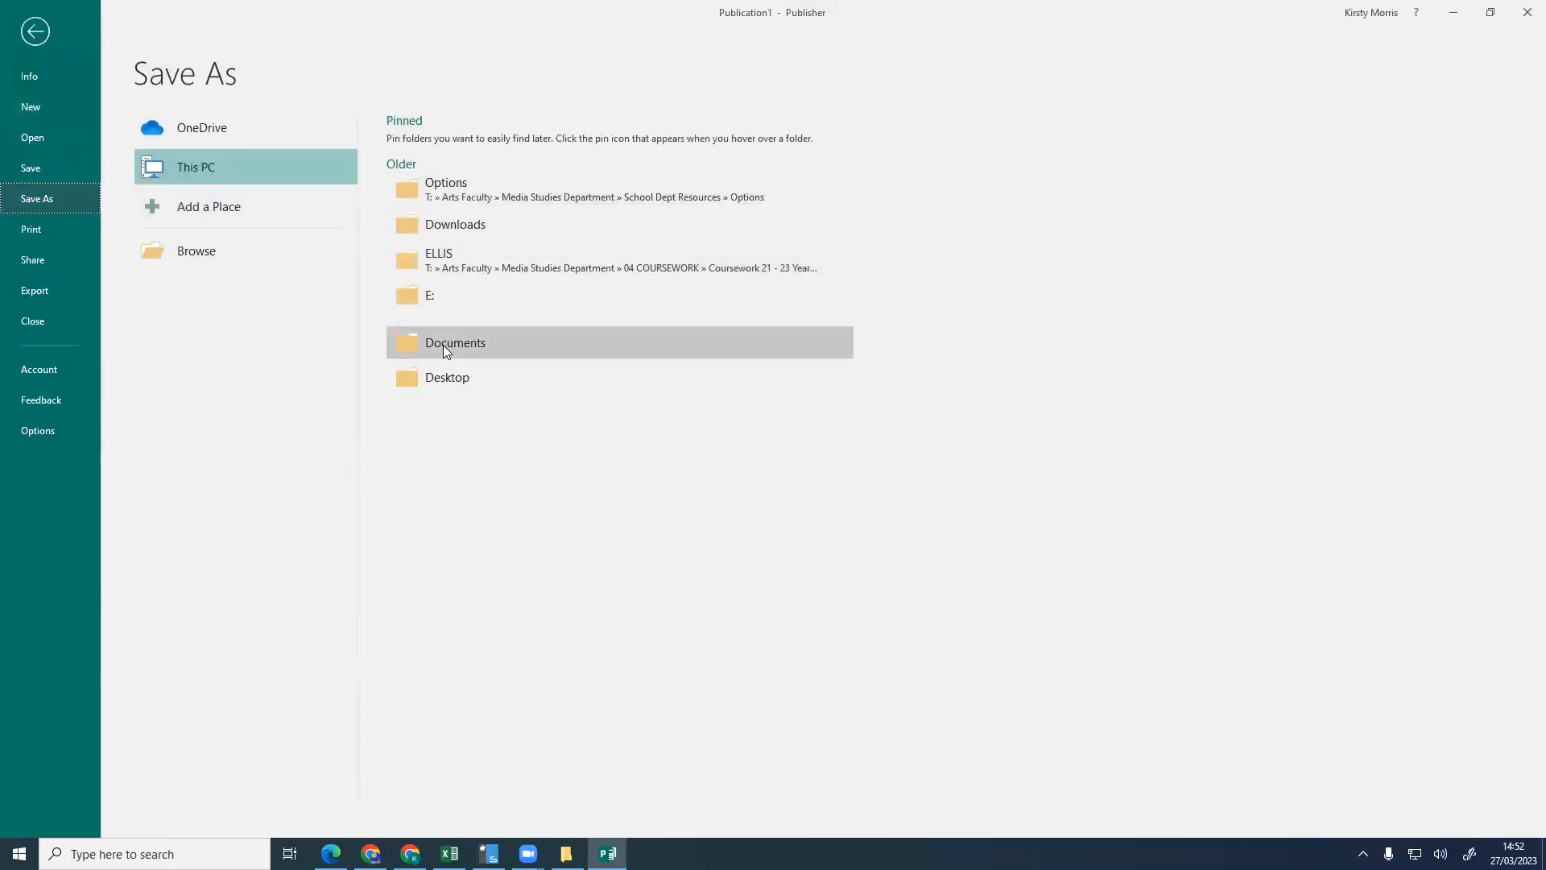
double_click(242, 130)
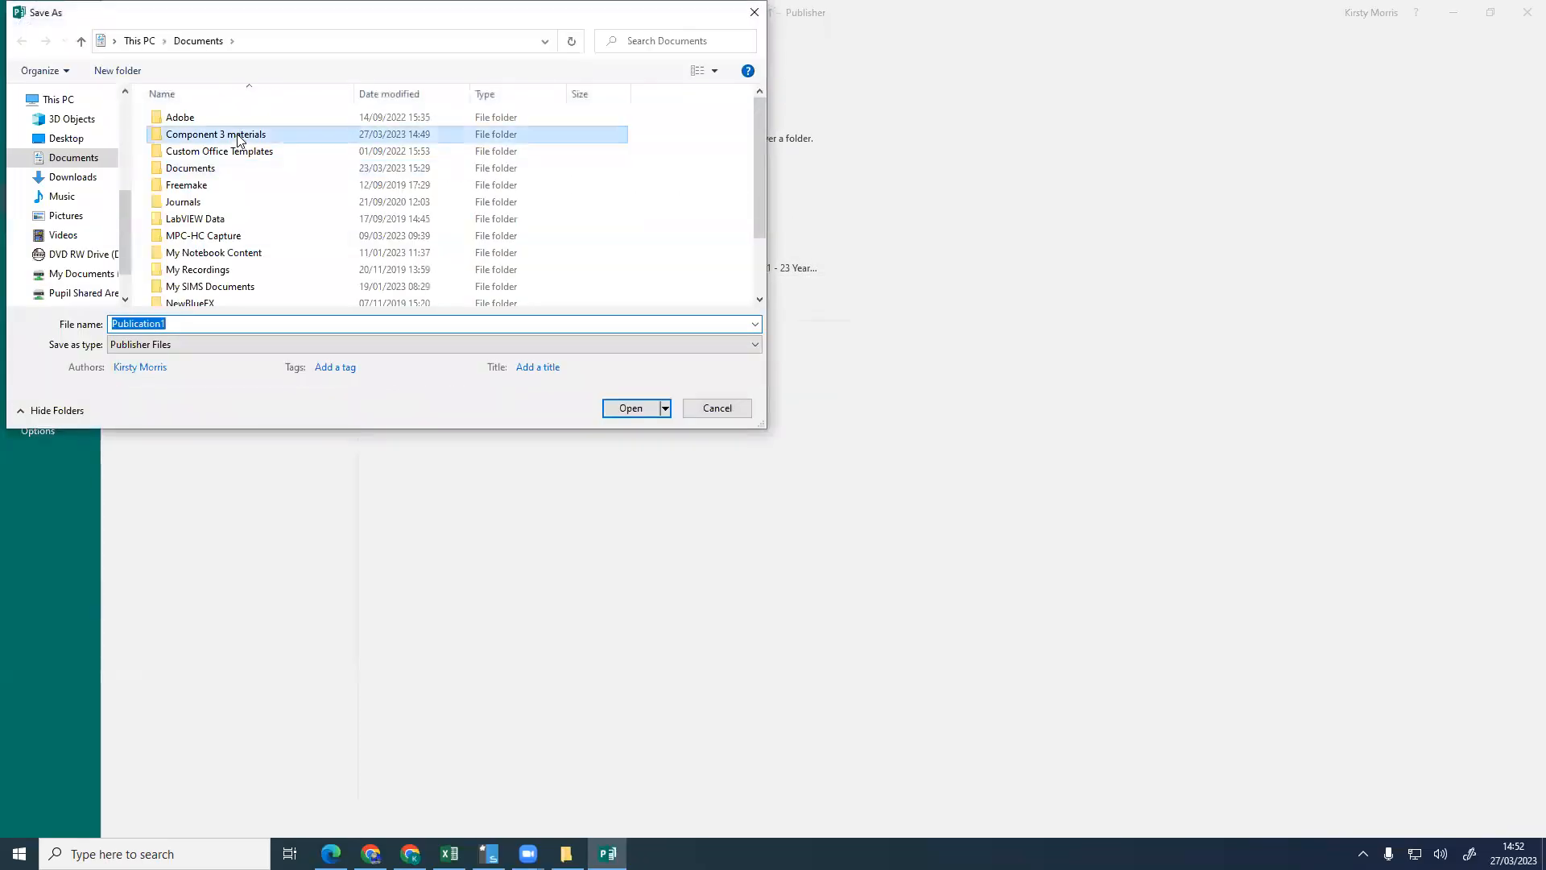
click(215, 320)
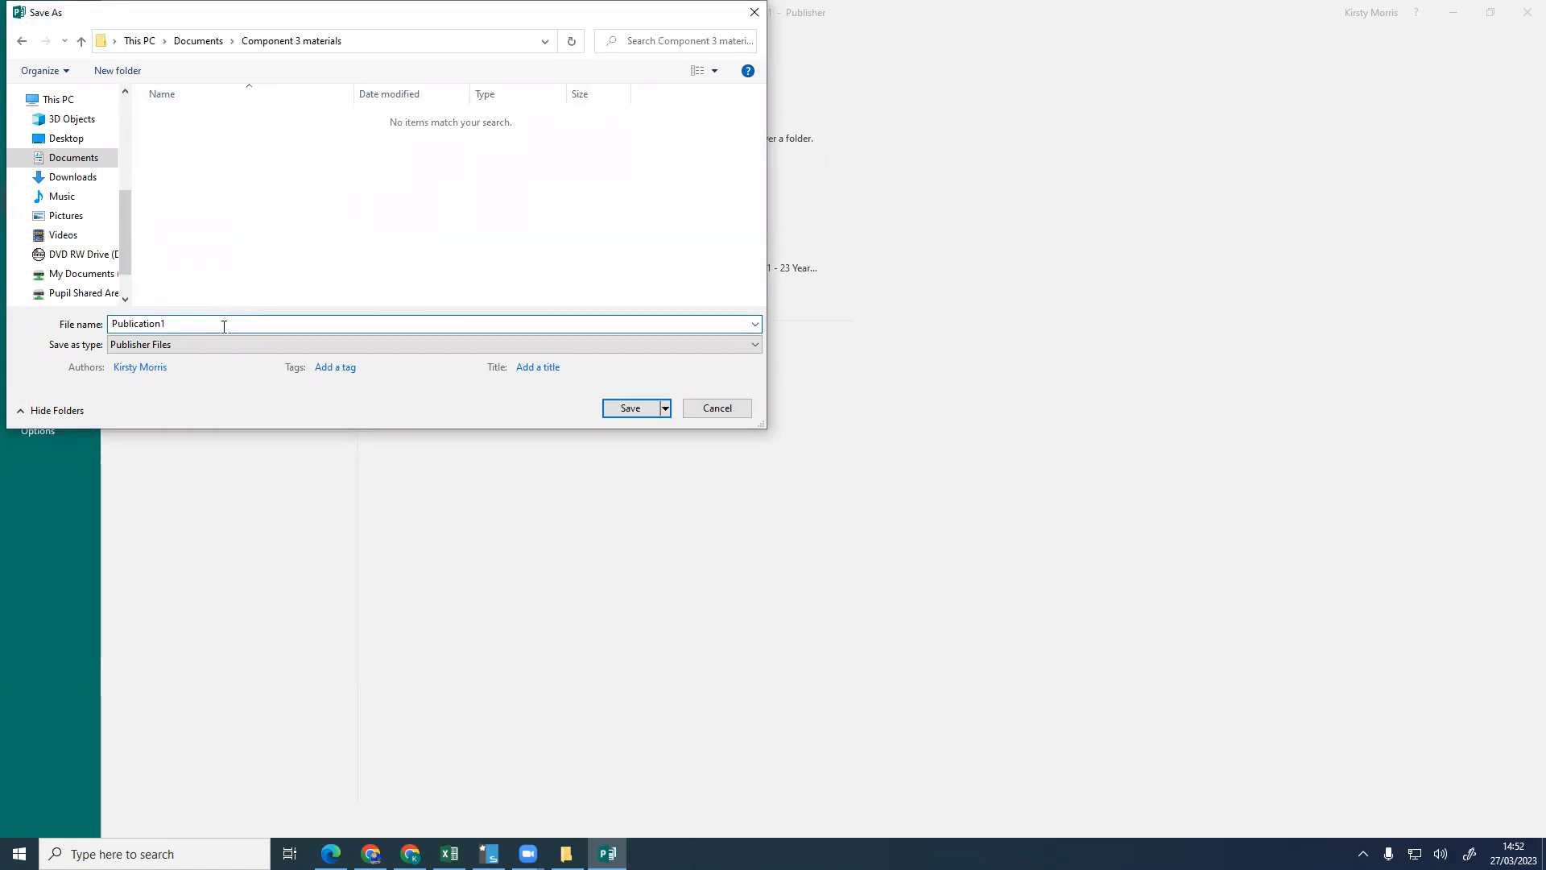
double_click(224, 326)
text(Leafle)
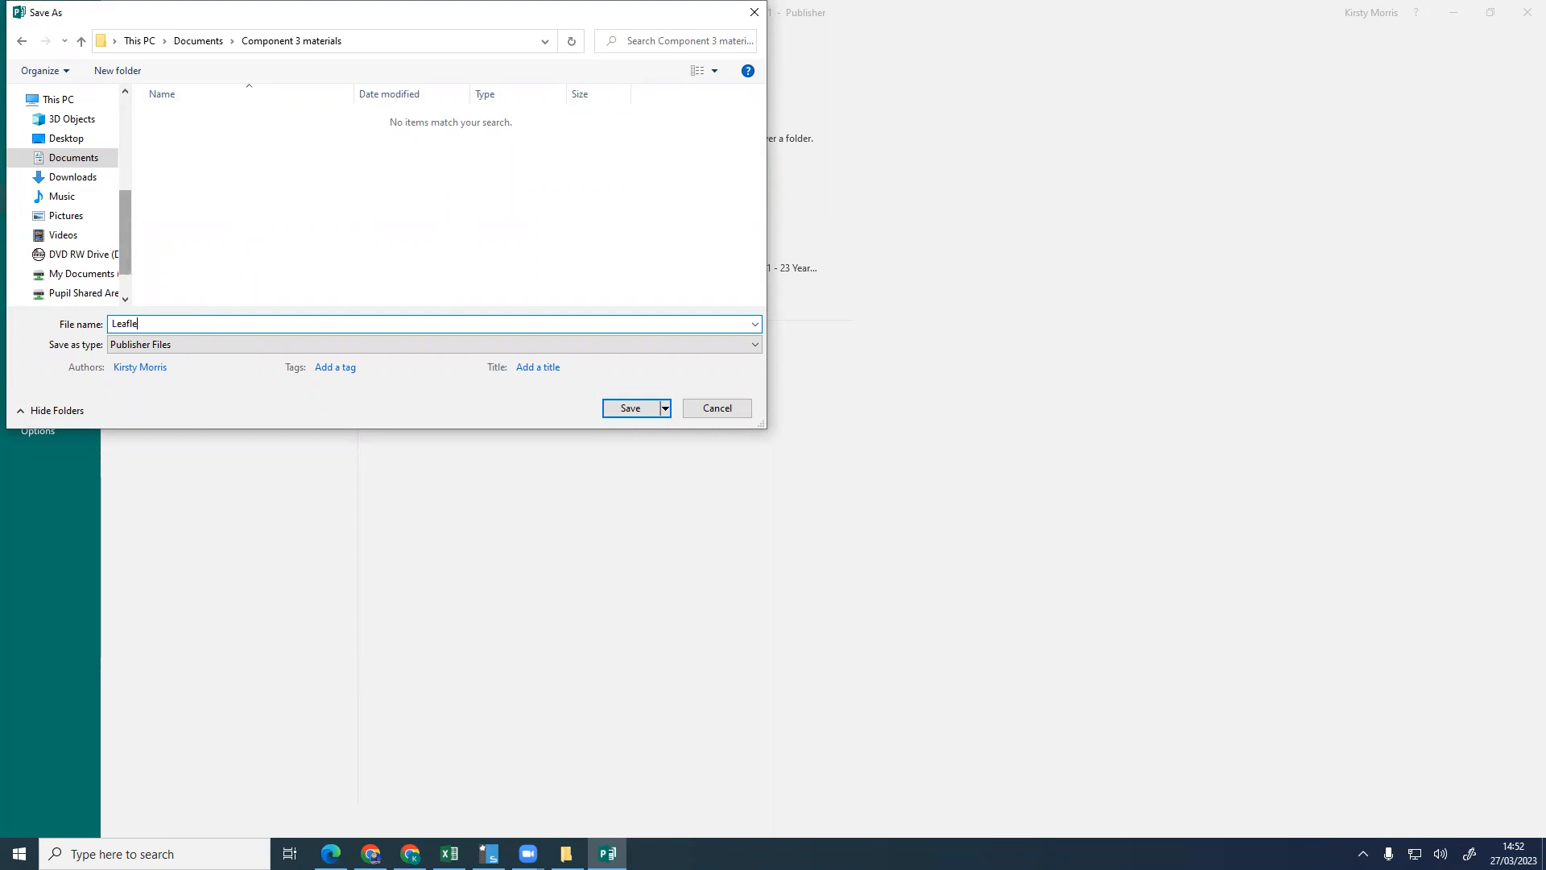
click(641, 414)
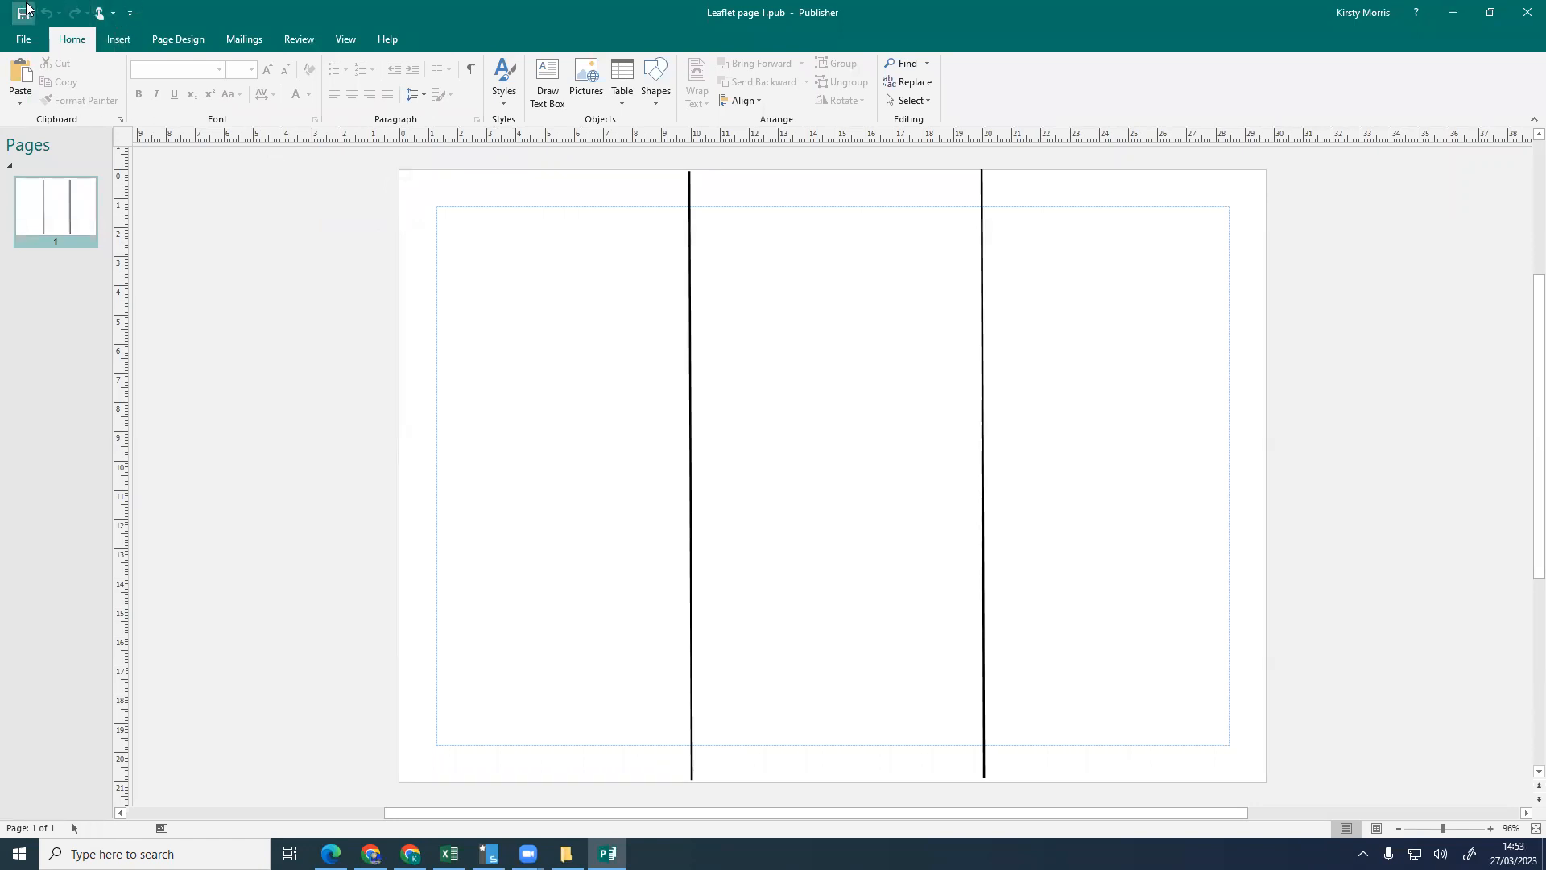
Step: Insert the smiling-woman picture from the Component 3 materials folder in Documents
click(121, 40)
click(140, 79)
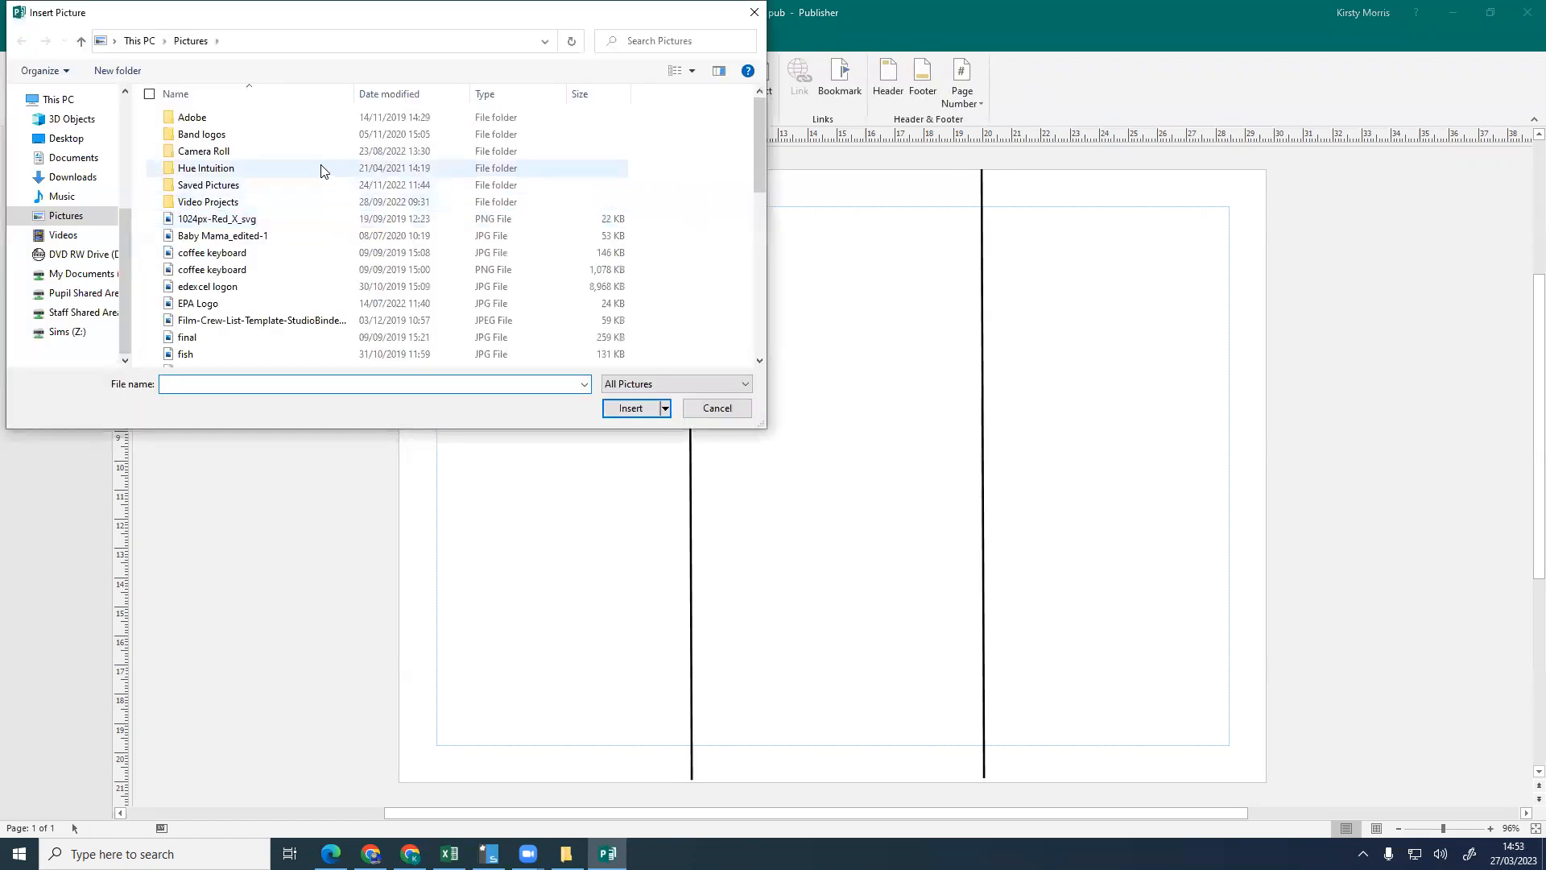
click(91, 158)
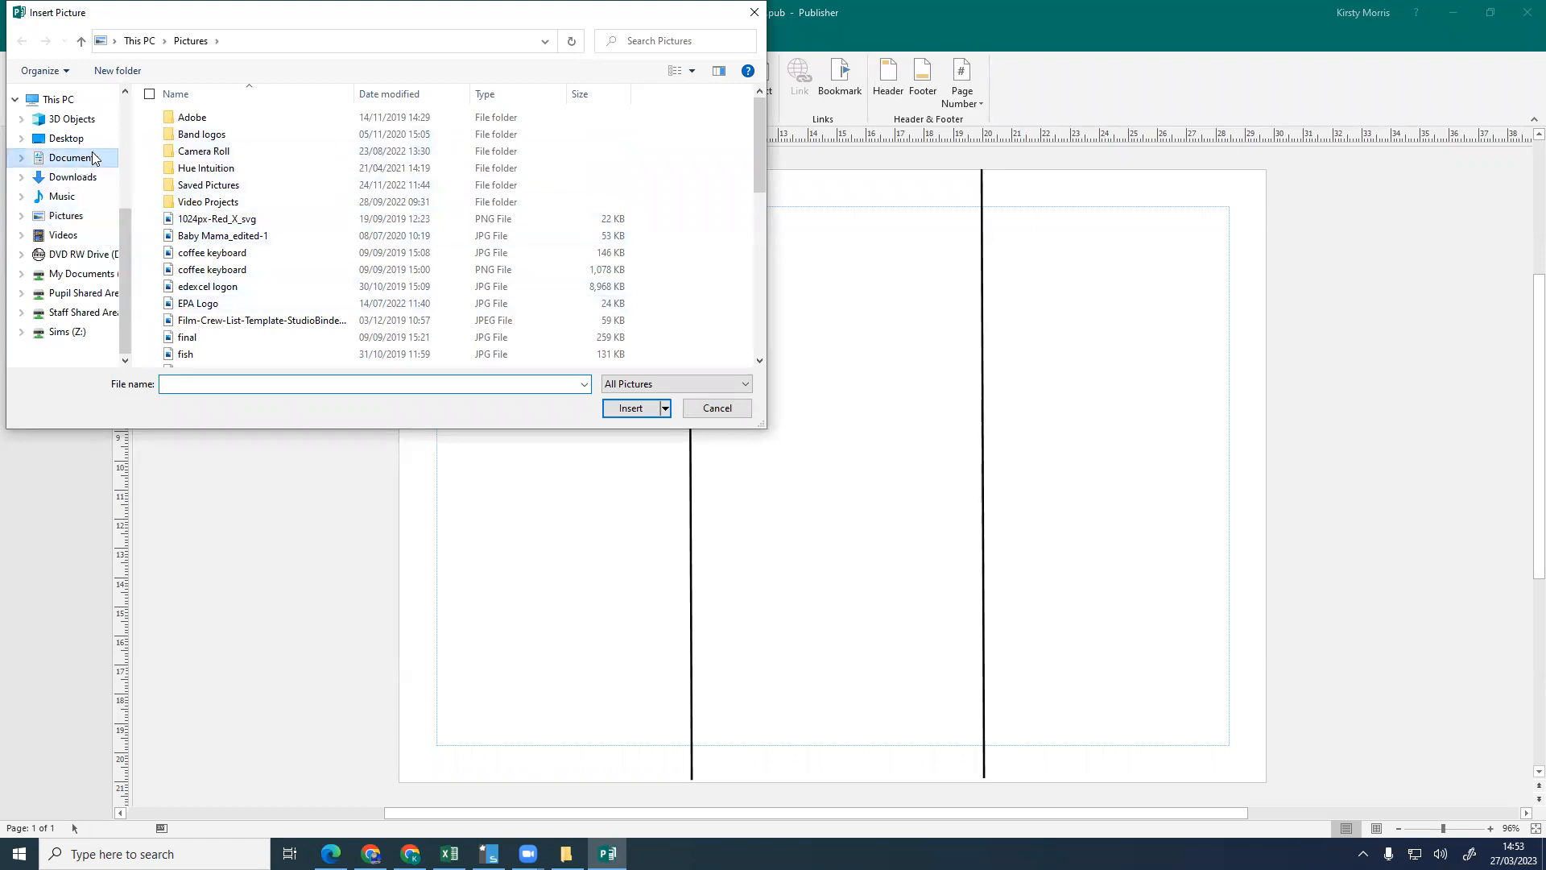
double_click(217, 135)
click(220, 119)
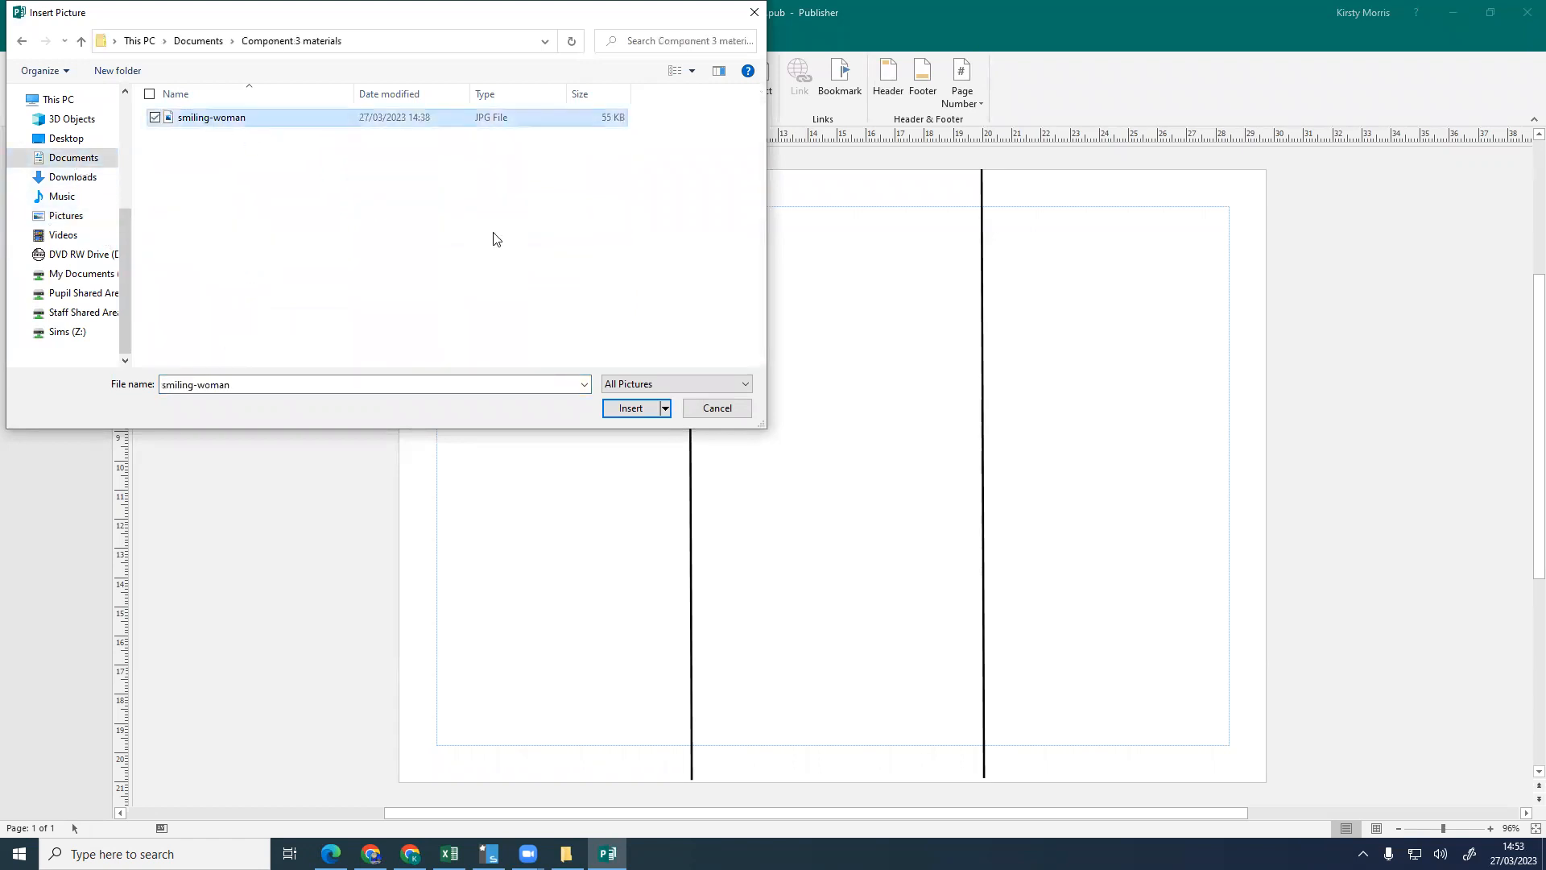
click(630, 409)
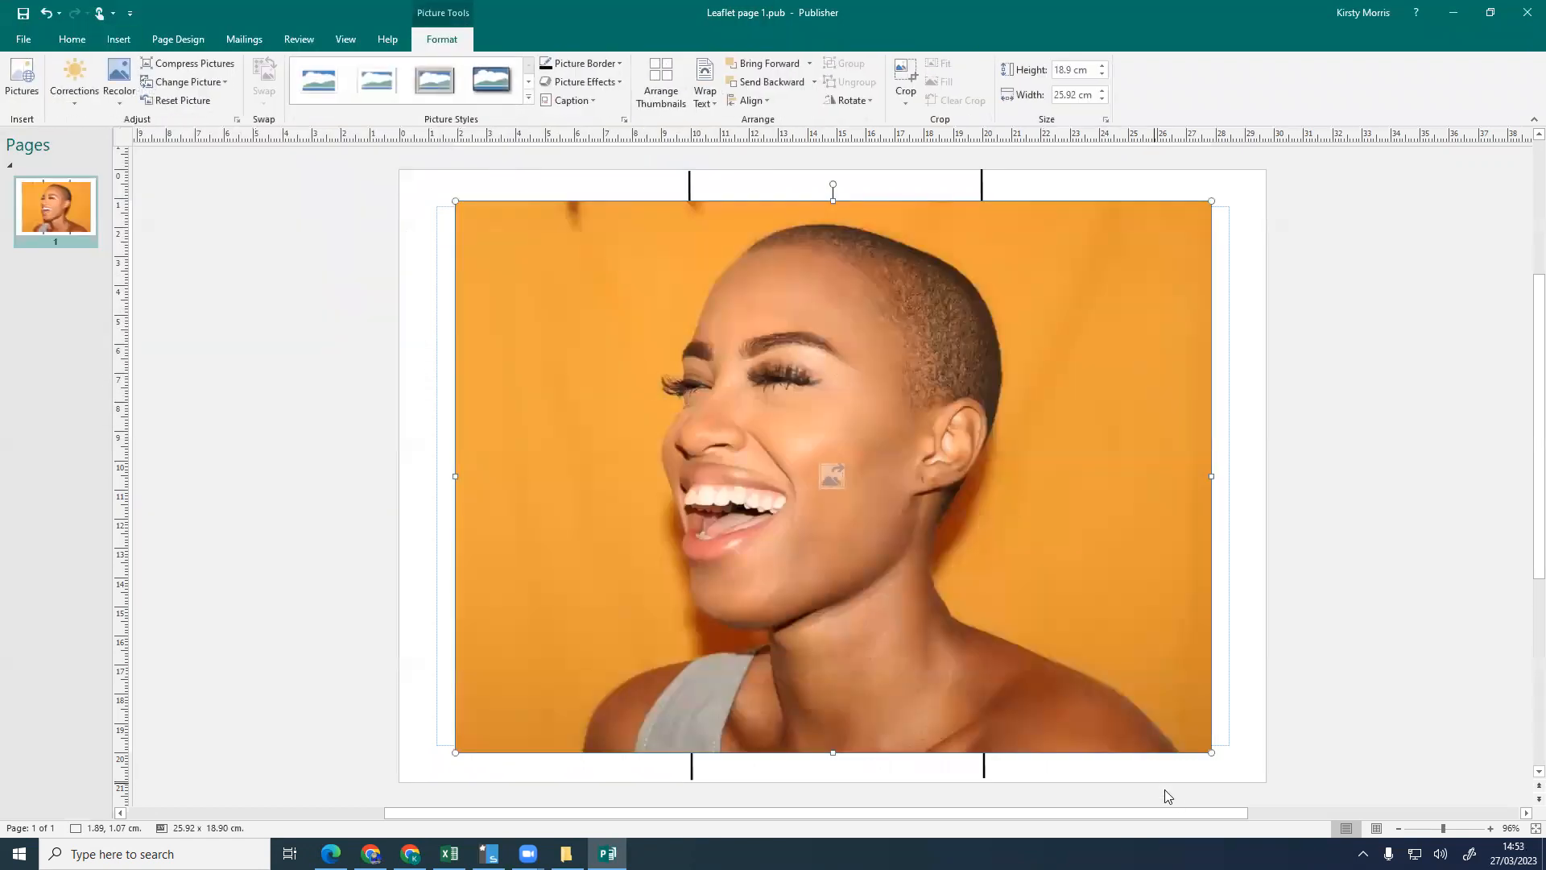
Step: Shrink and flip the picture to about 9.38 × 6.84 cm and place it at the top of the first column
drag(1211, 753, 448, 393)
drag(316, 305, 539, 282)
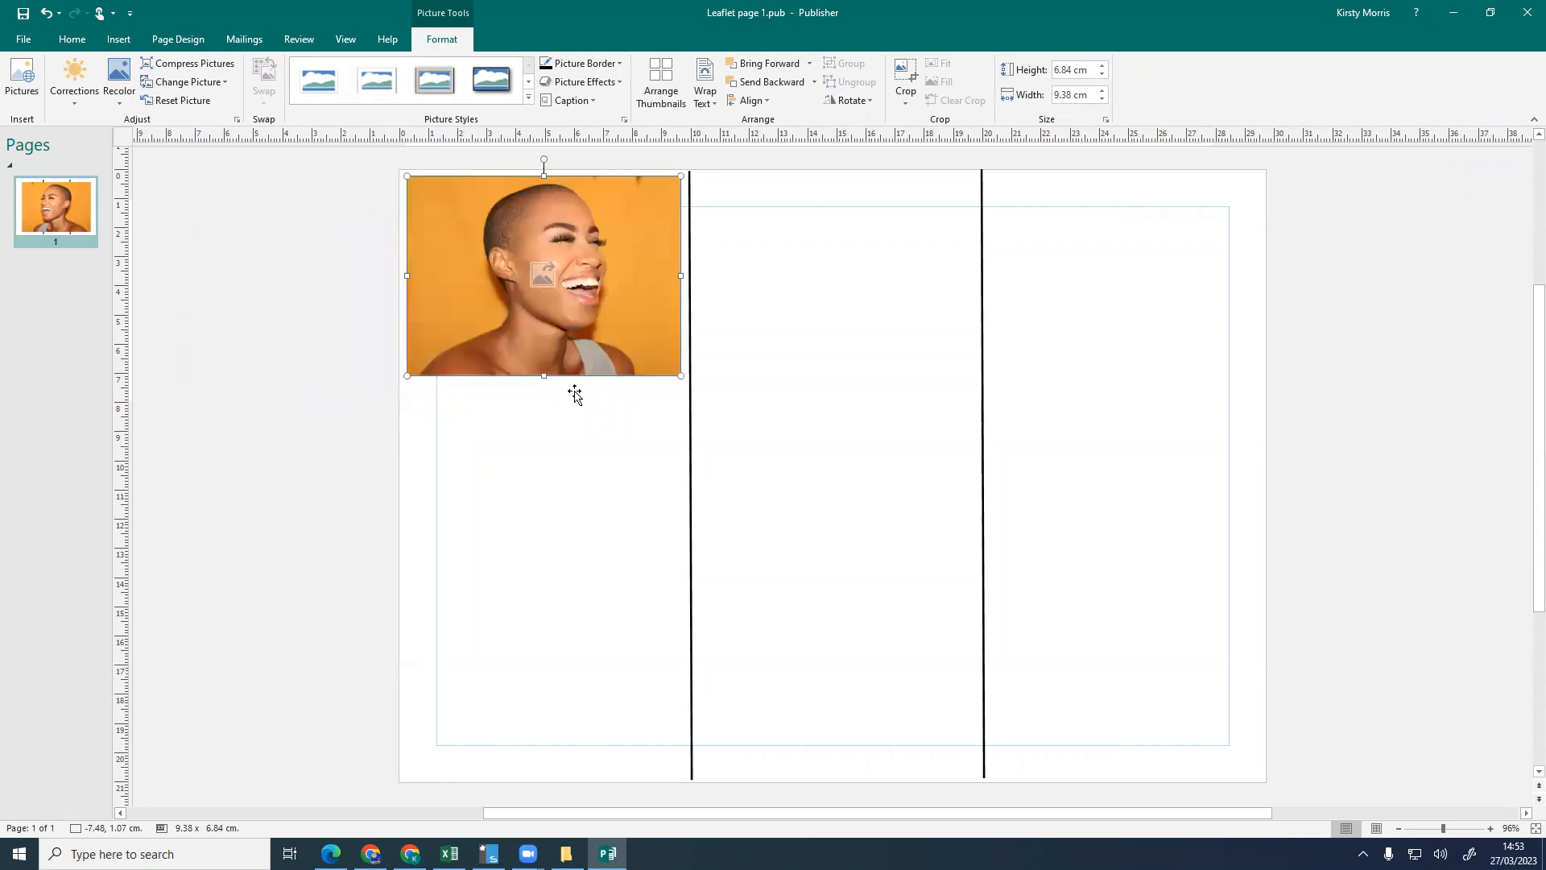
click(621, 511)
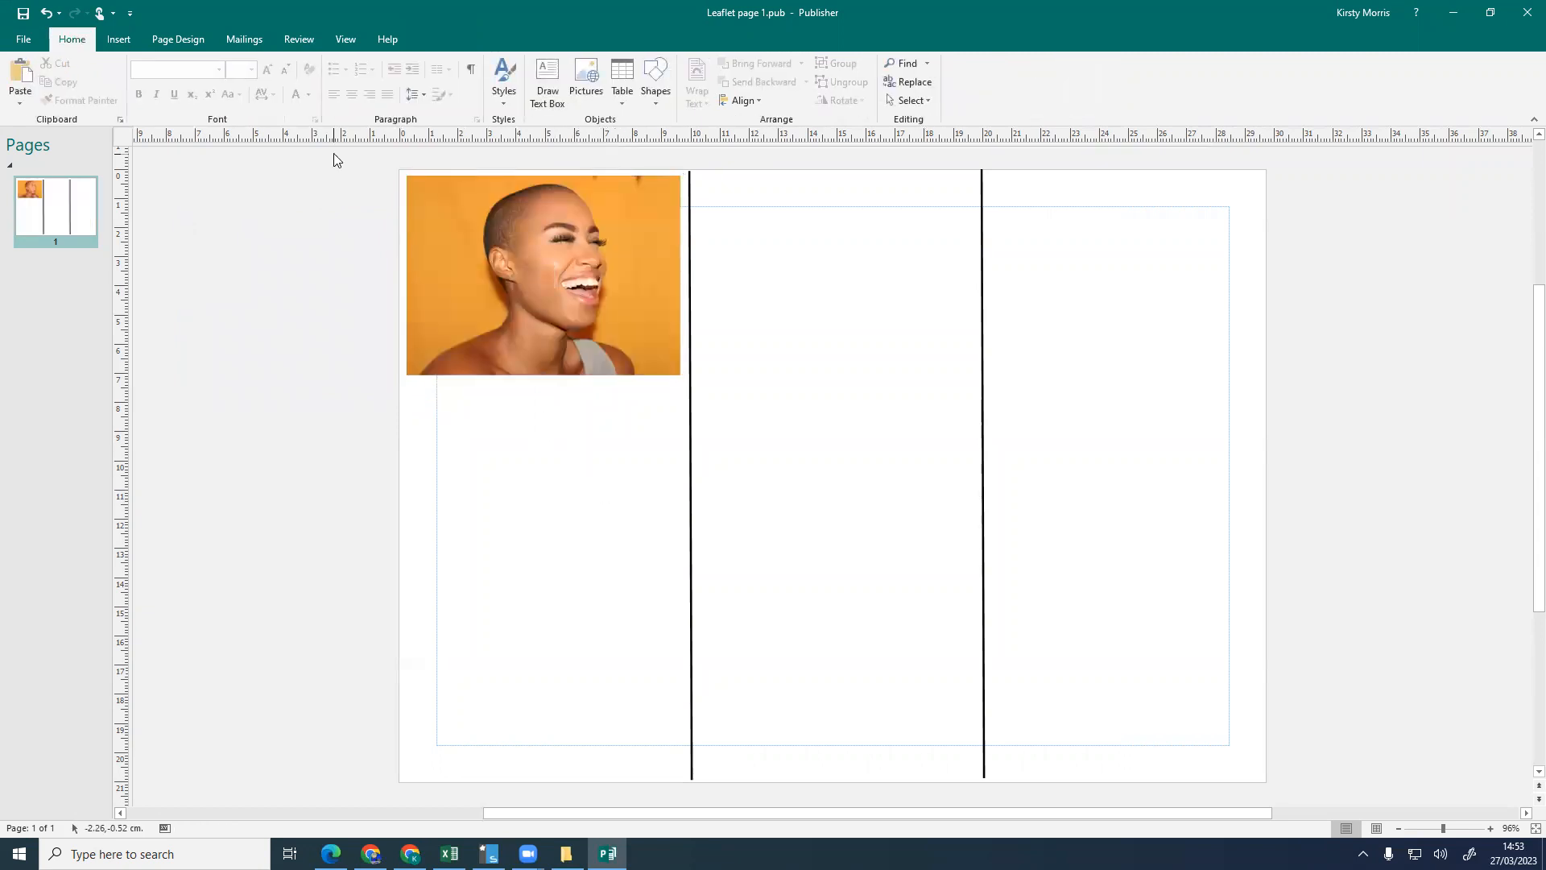
Step: Draw a rounded rectangle about 9.44 × 3.4 cm directly beneath the picture in the first column
click(123, 38)
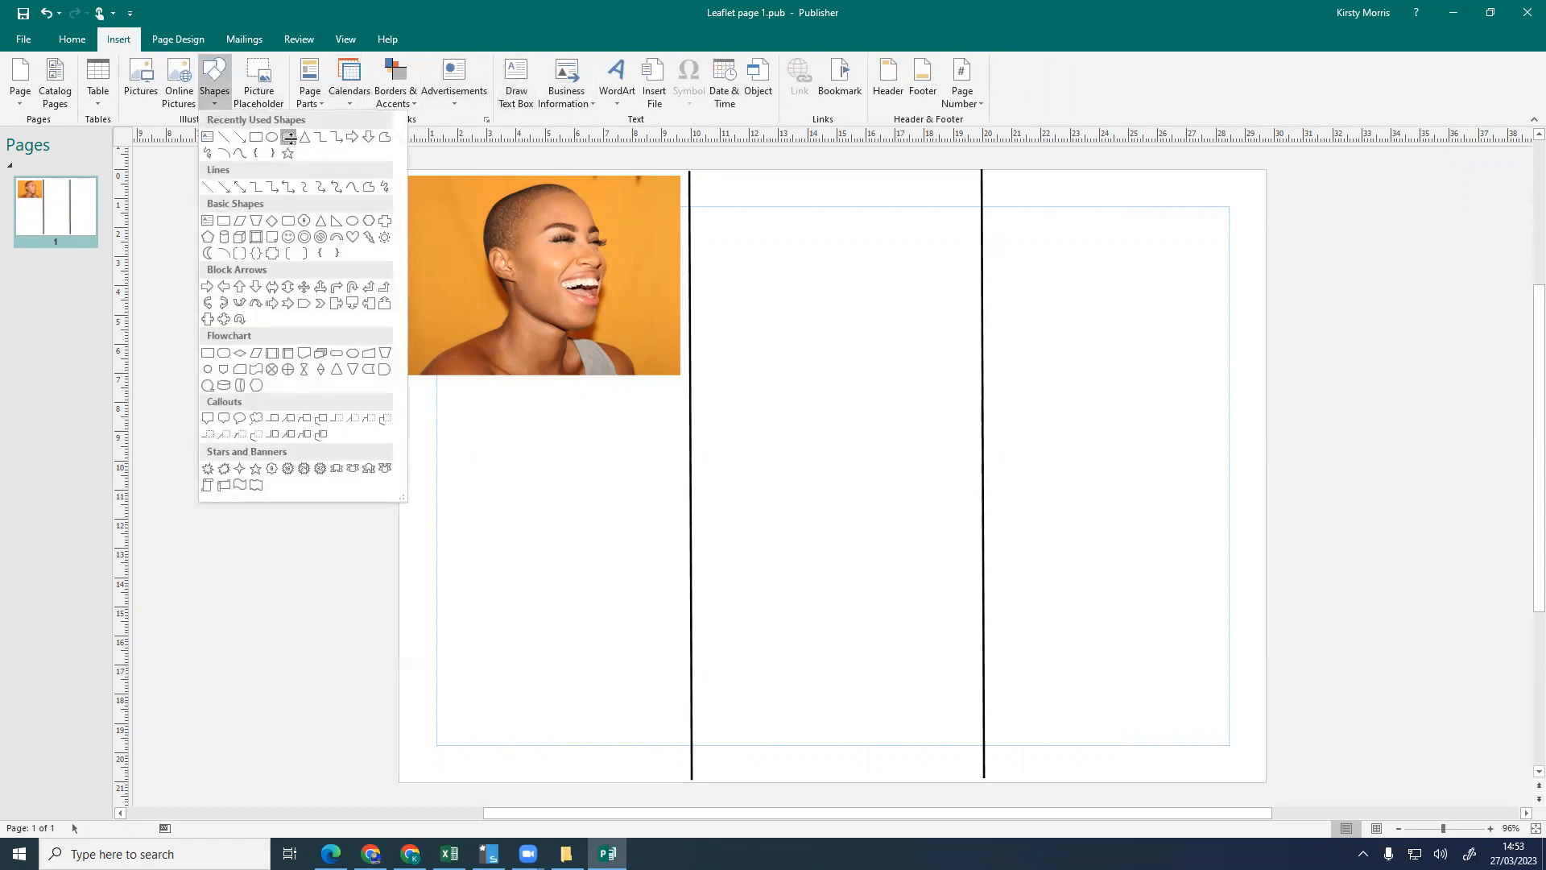
click(288, 142)
drag(404, 379, 682, 478)
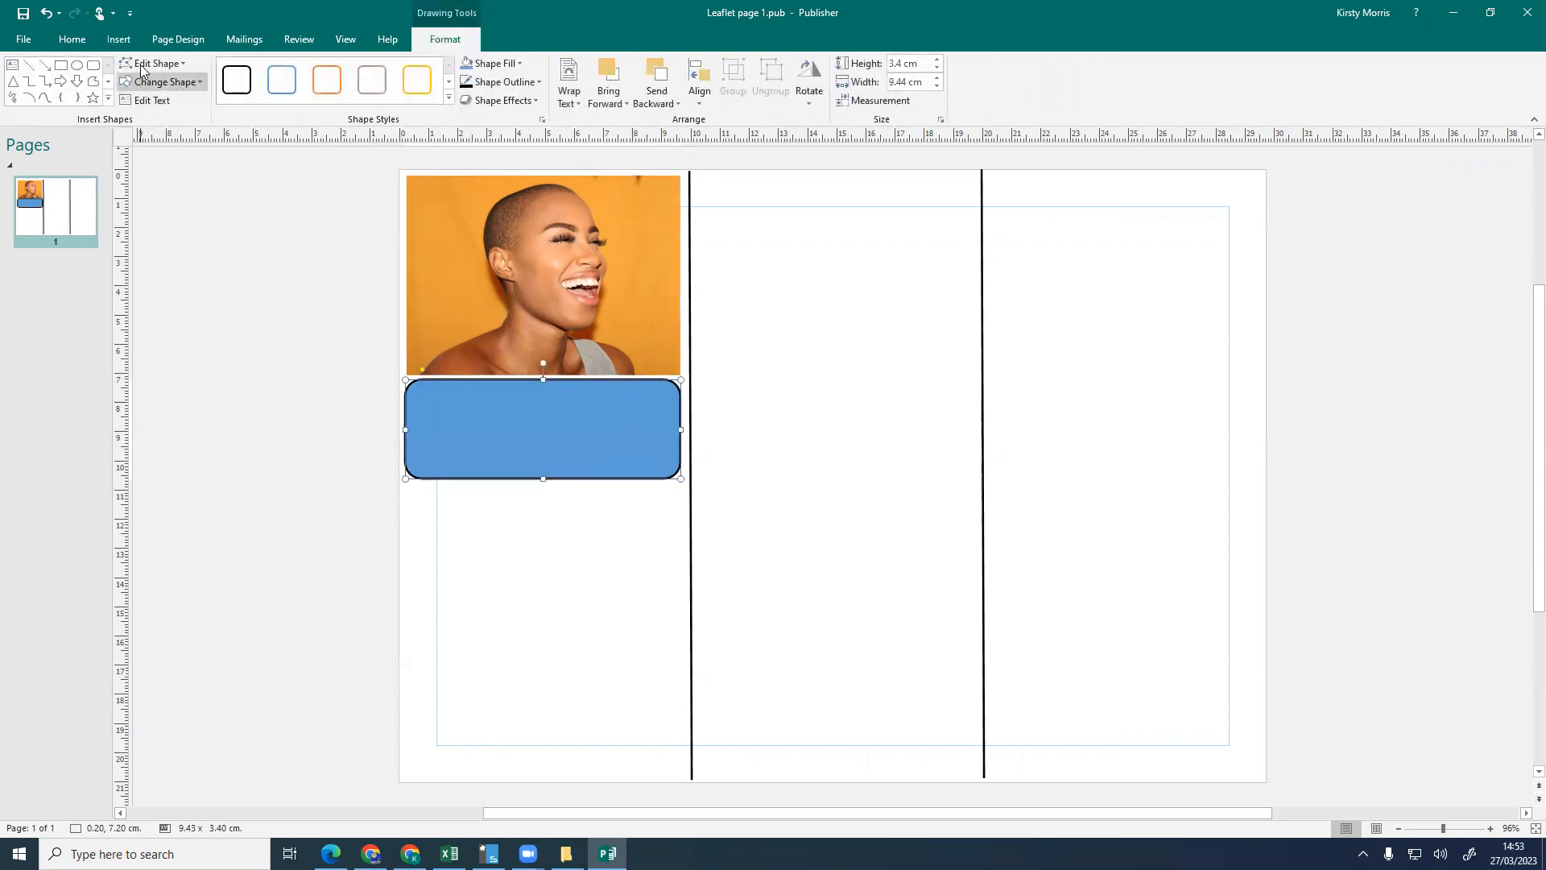
Step: Draw a text box about 8.7 × 2.78 cm inside the blue rounded rectangle
click(71, 40)
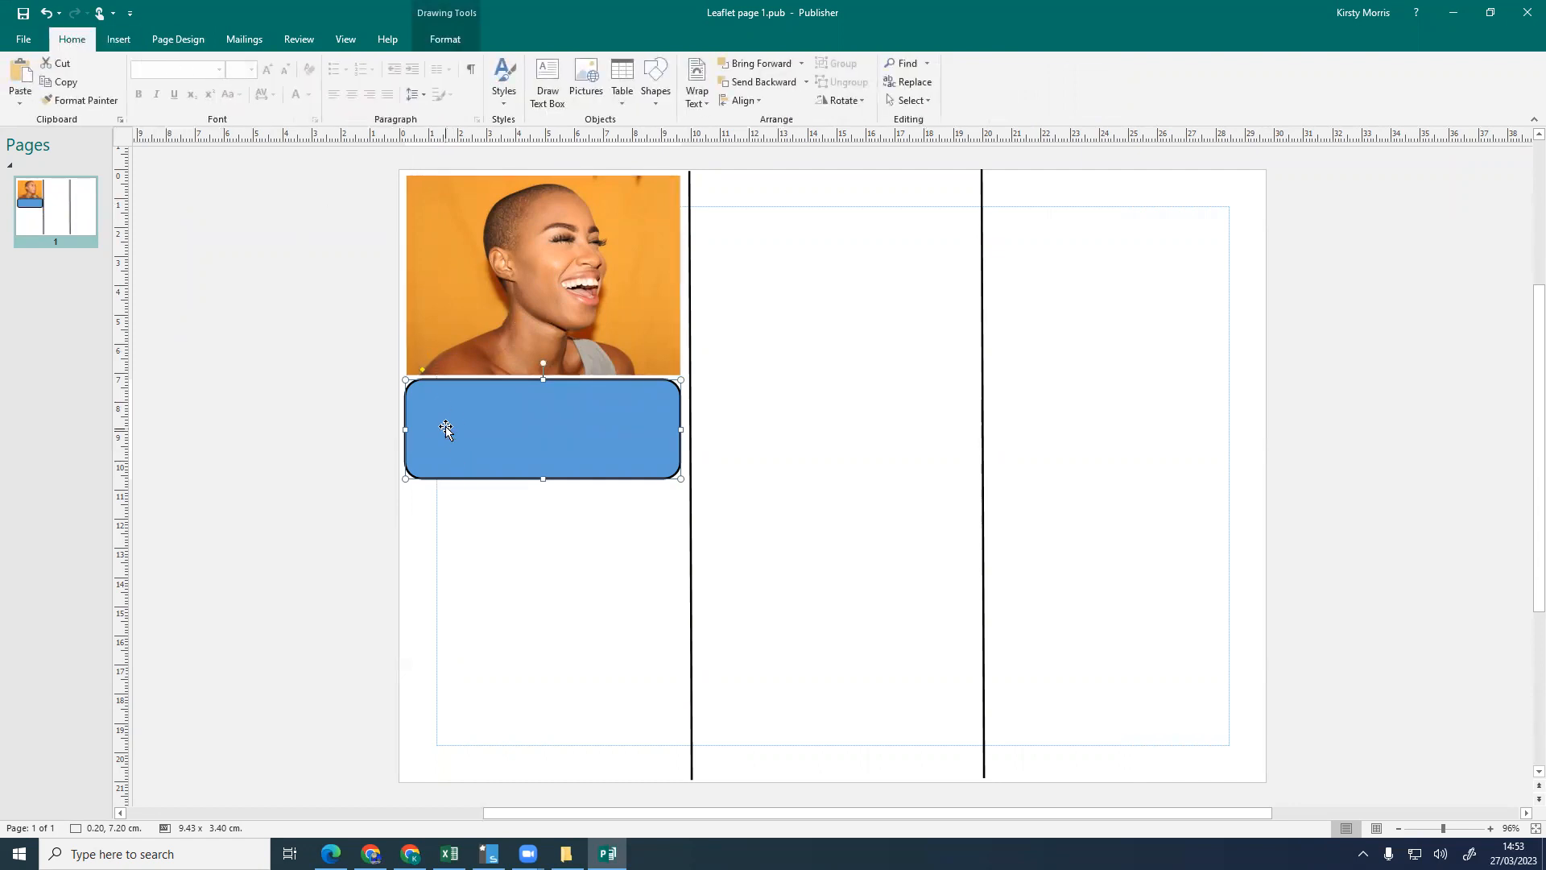
click(548, 82)
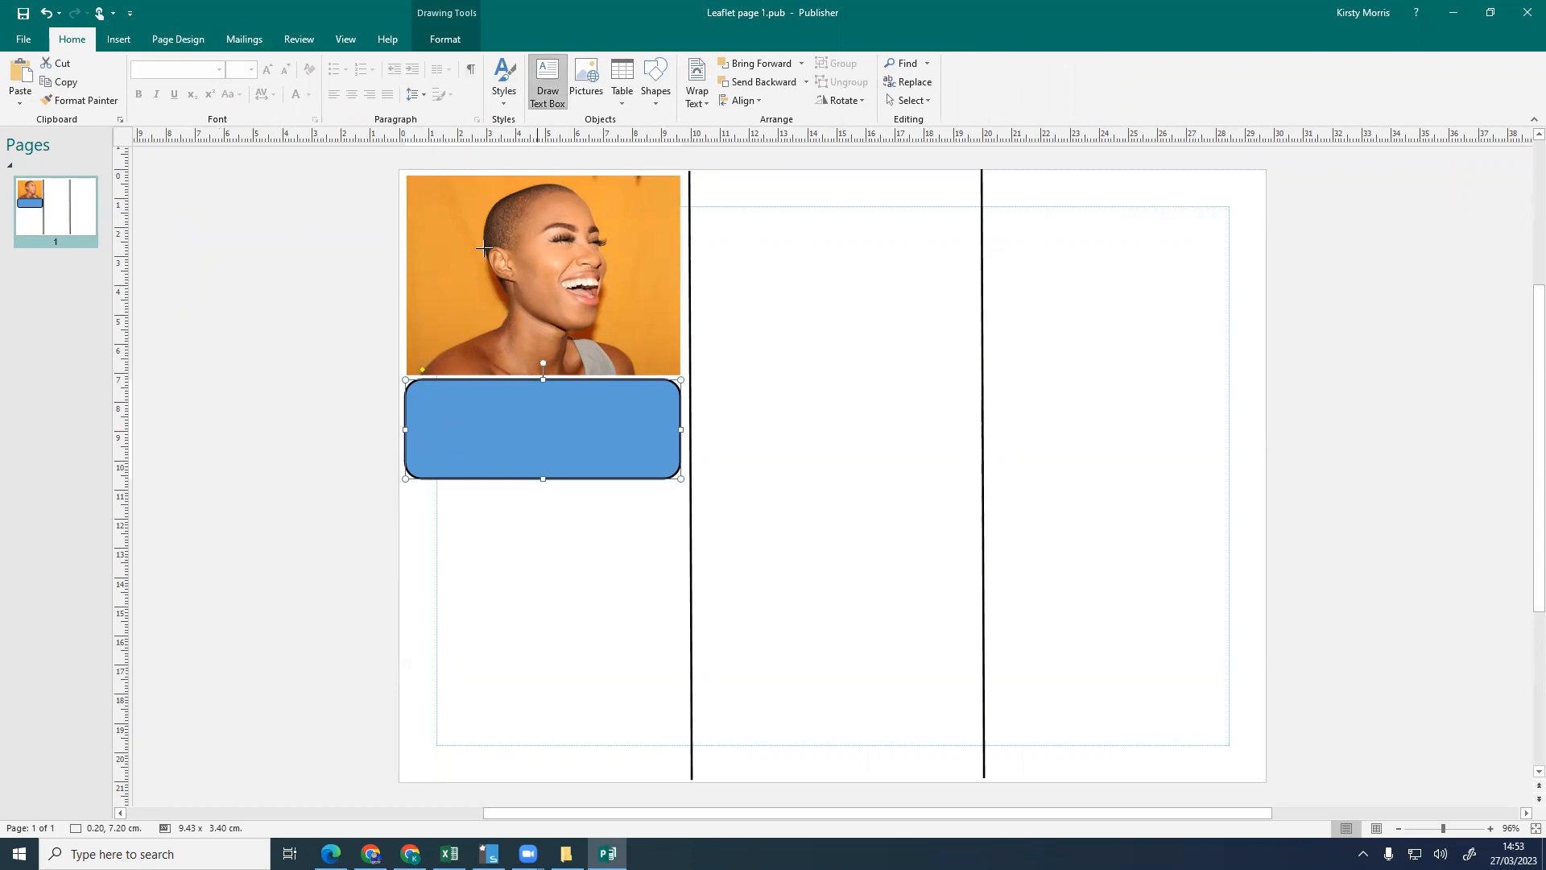
drag(416, 388, 674, 474)
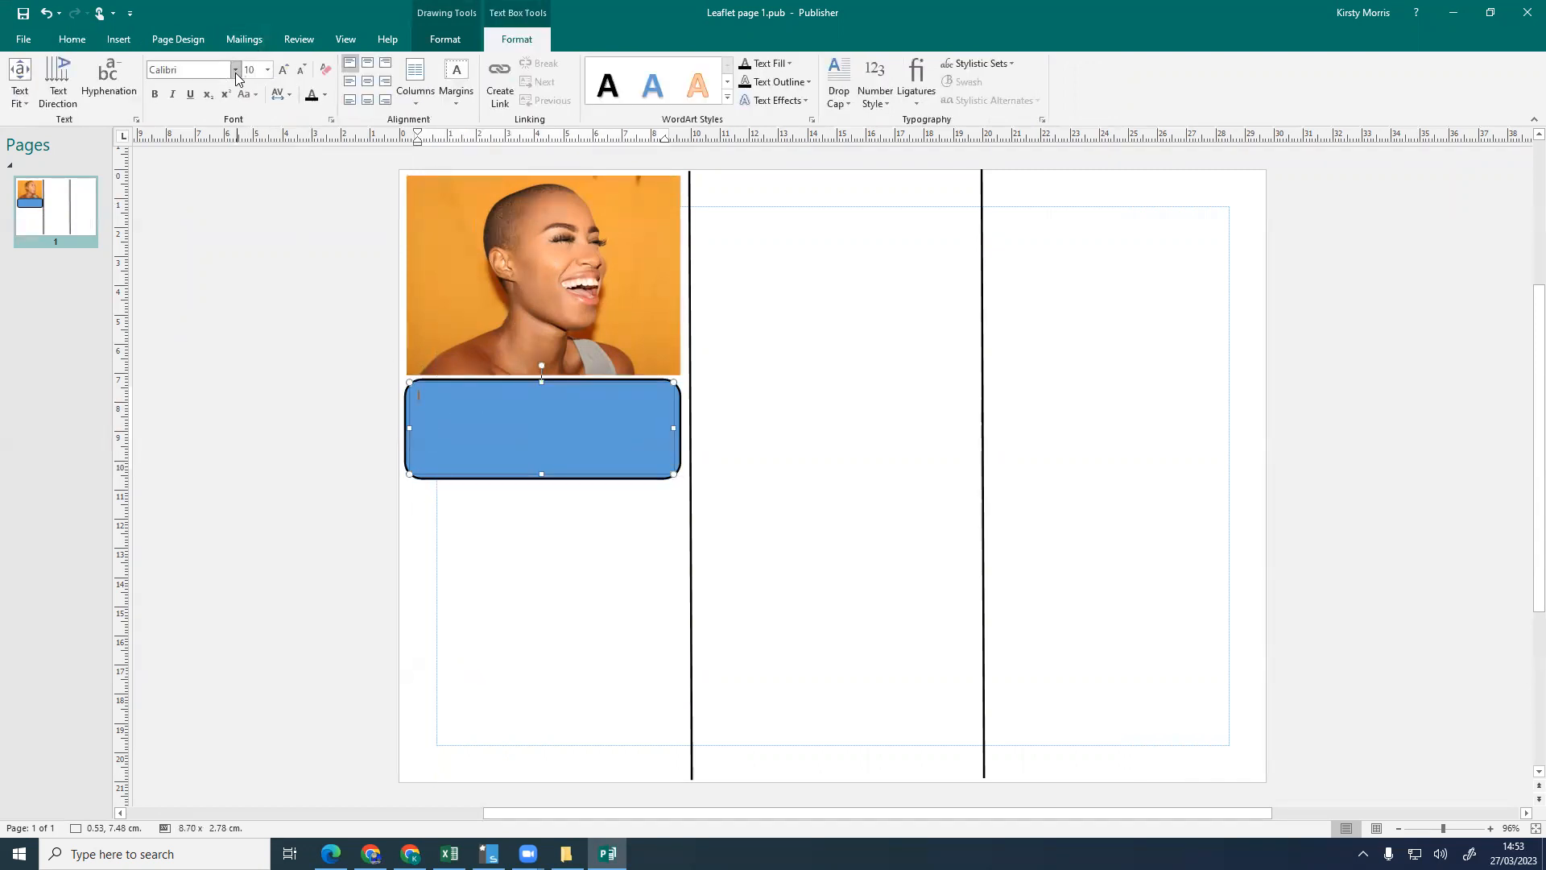
Step: Set the text box's font to Yakin and enter the text "HELLO SMILING LADY!"
click(235, 69)
drag(366, 166, 376, 589)
click(185, 458)
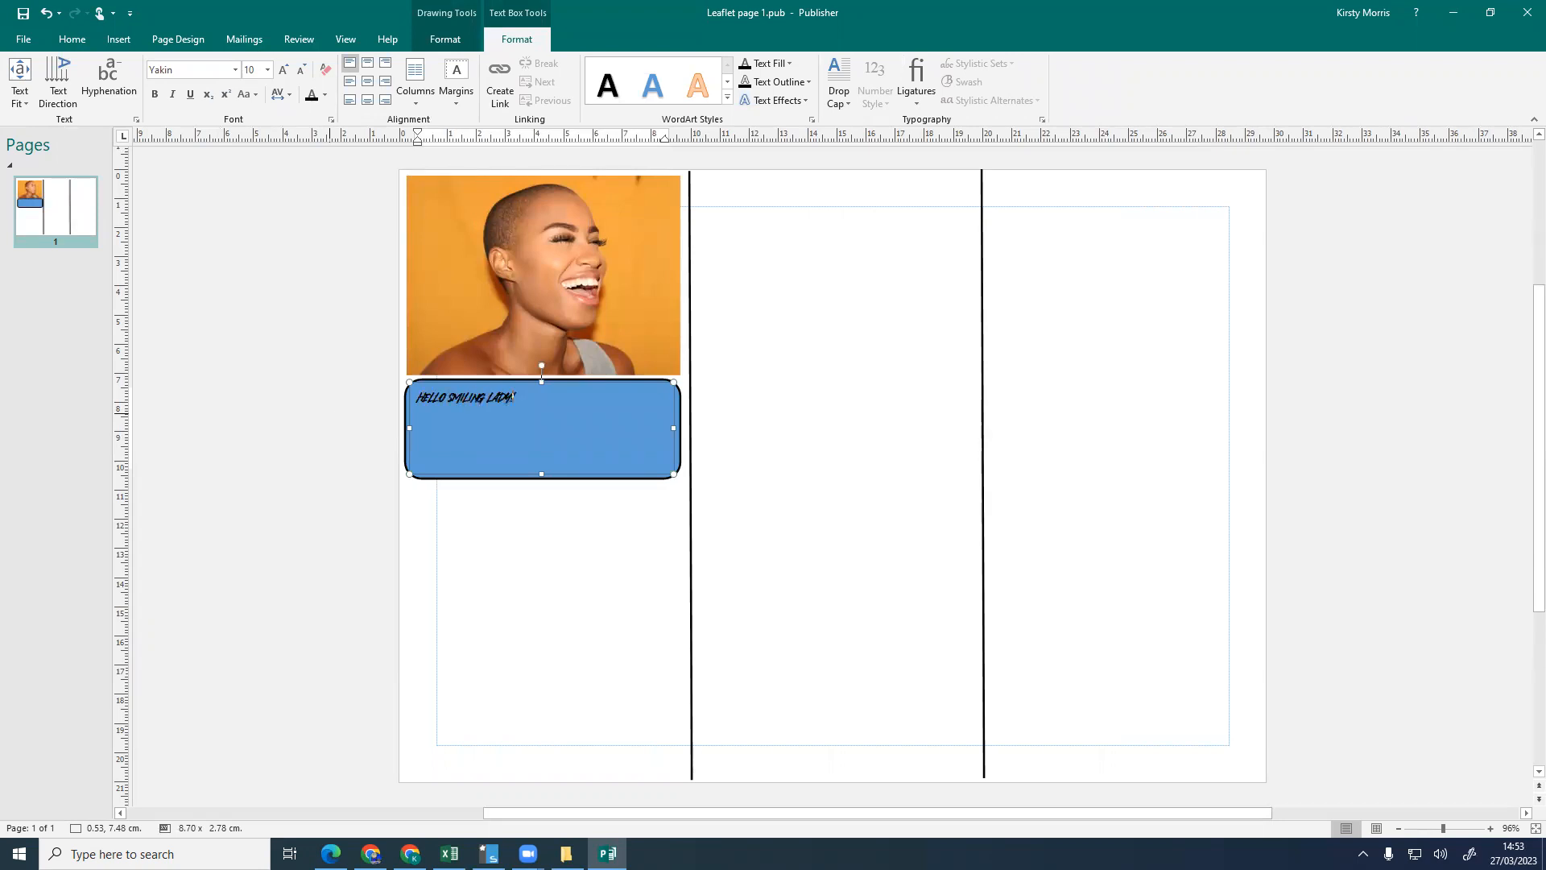
Step: Enlarge all of the "HELLO SMILING LADY!" text by six size increments and save the publication
key(ctrl+a)
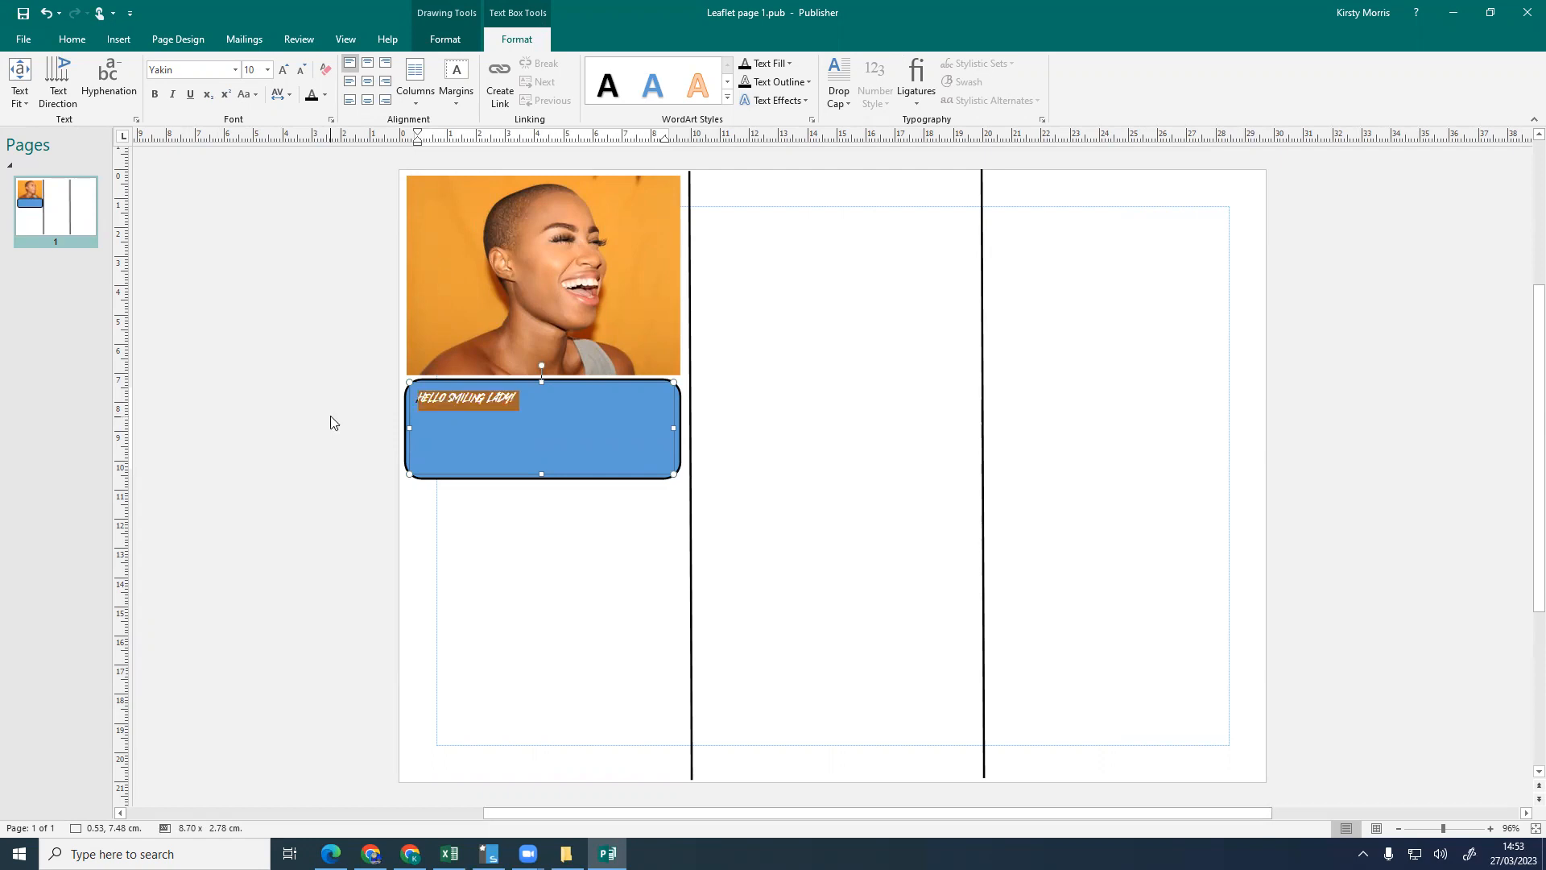
click(283, 70)
click(283, 70)
click(282, 70)
click(282, 70)
click(283, 70)
click(283, 70)
click(435, 601)
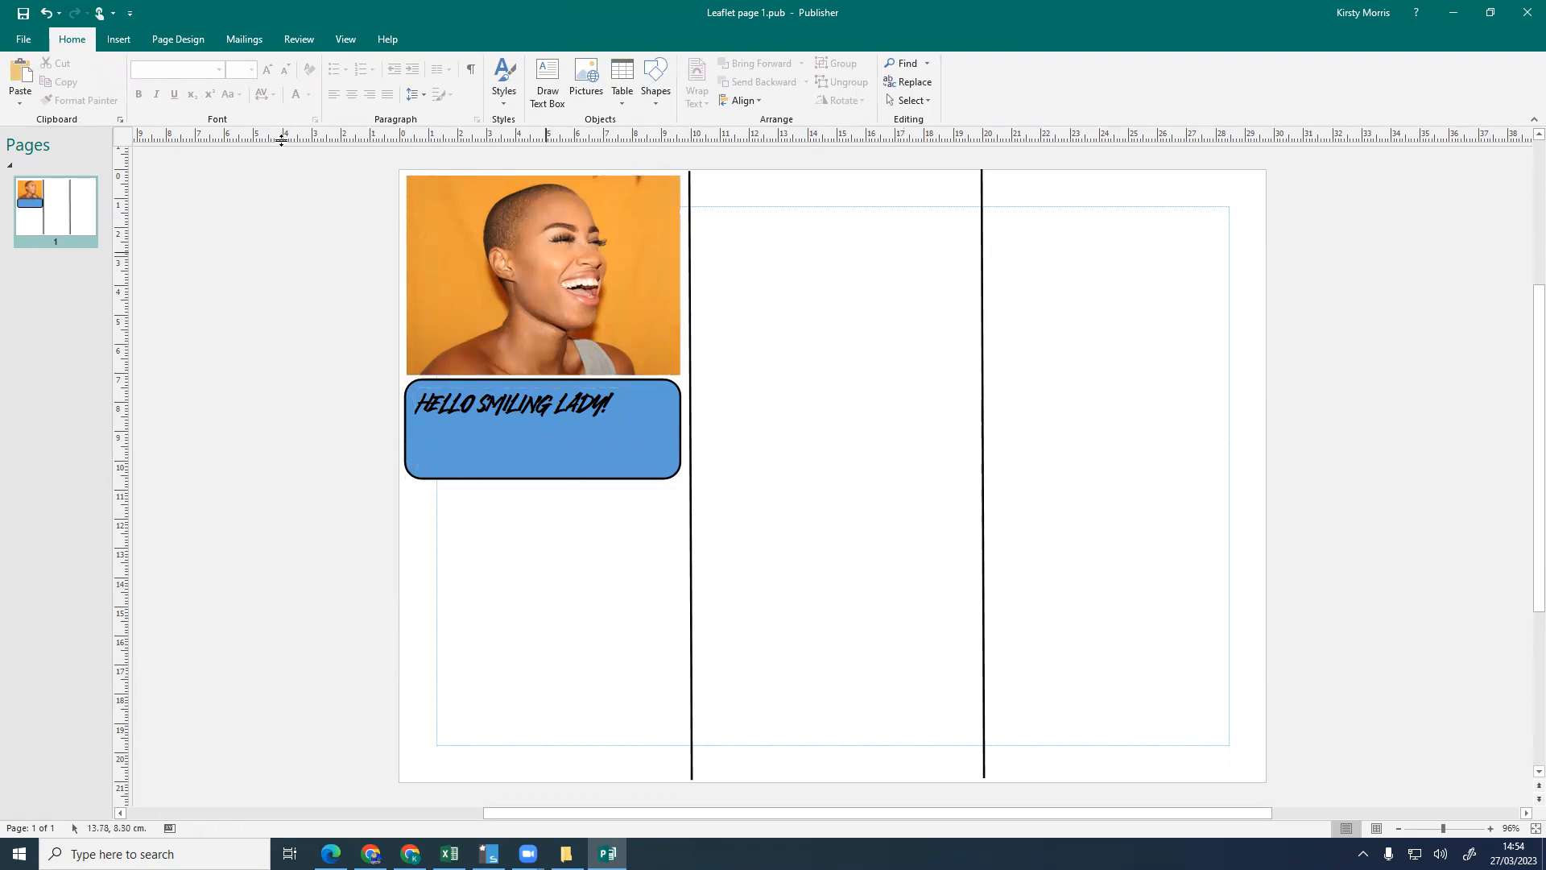
click(24, 16)
Step: Apply the Verve colour scheme and a gradient page background with pink sides fading to a white centre
click(171, 39)
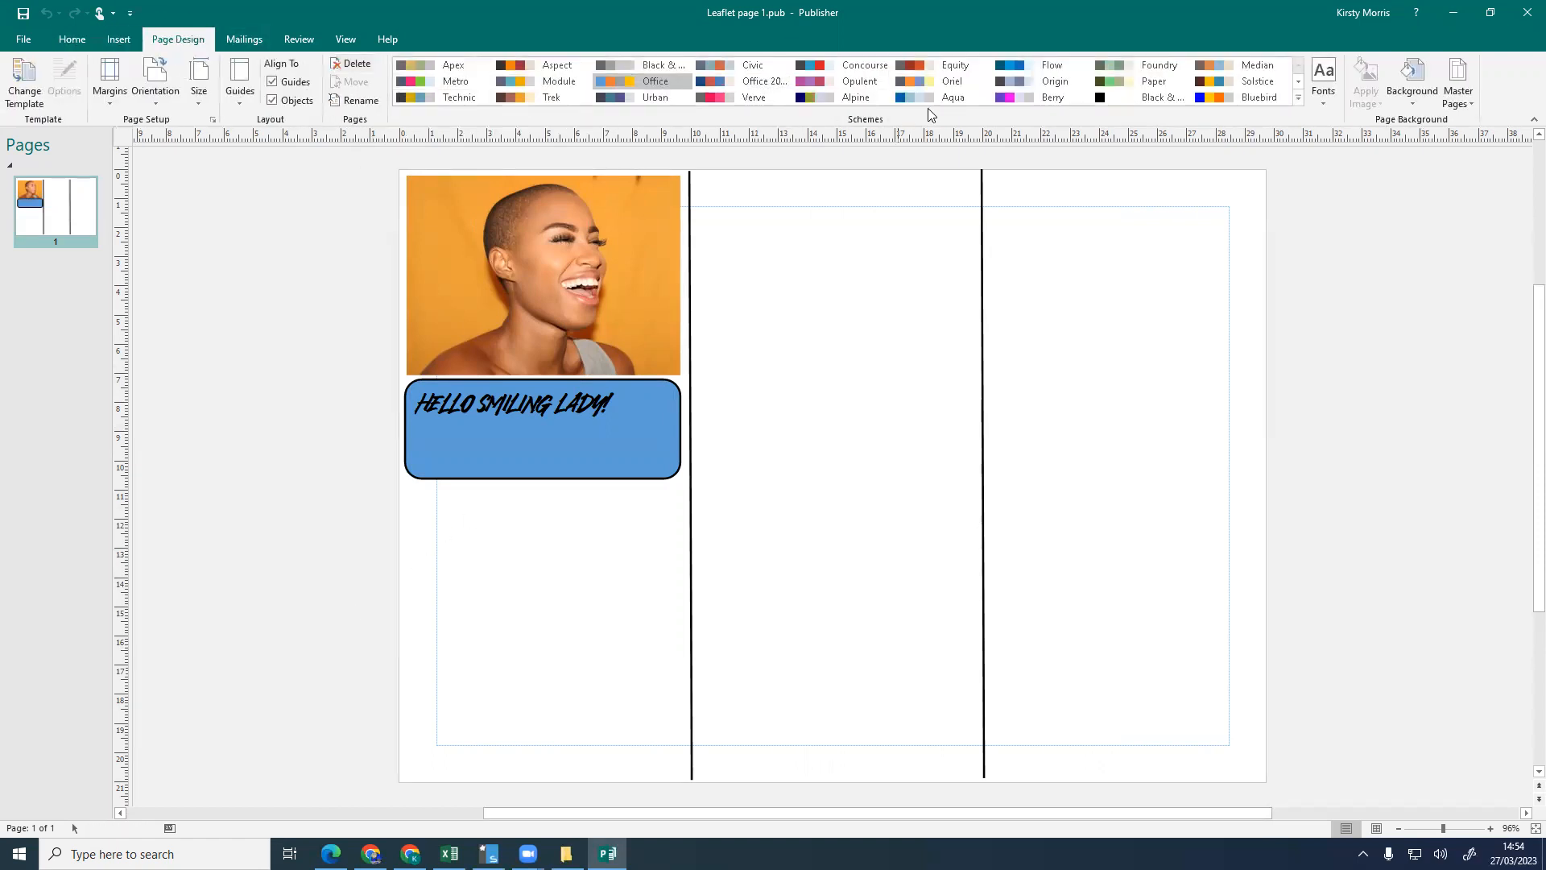
click(751, 96)
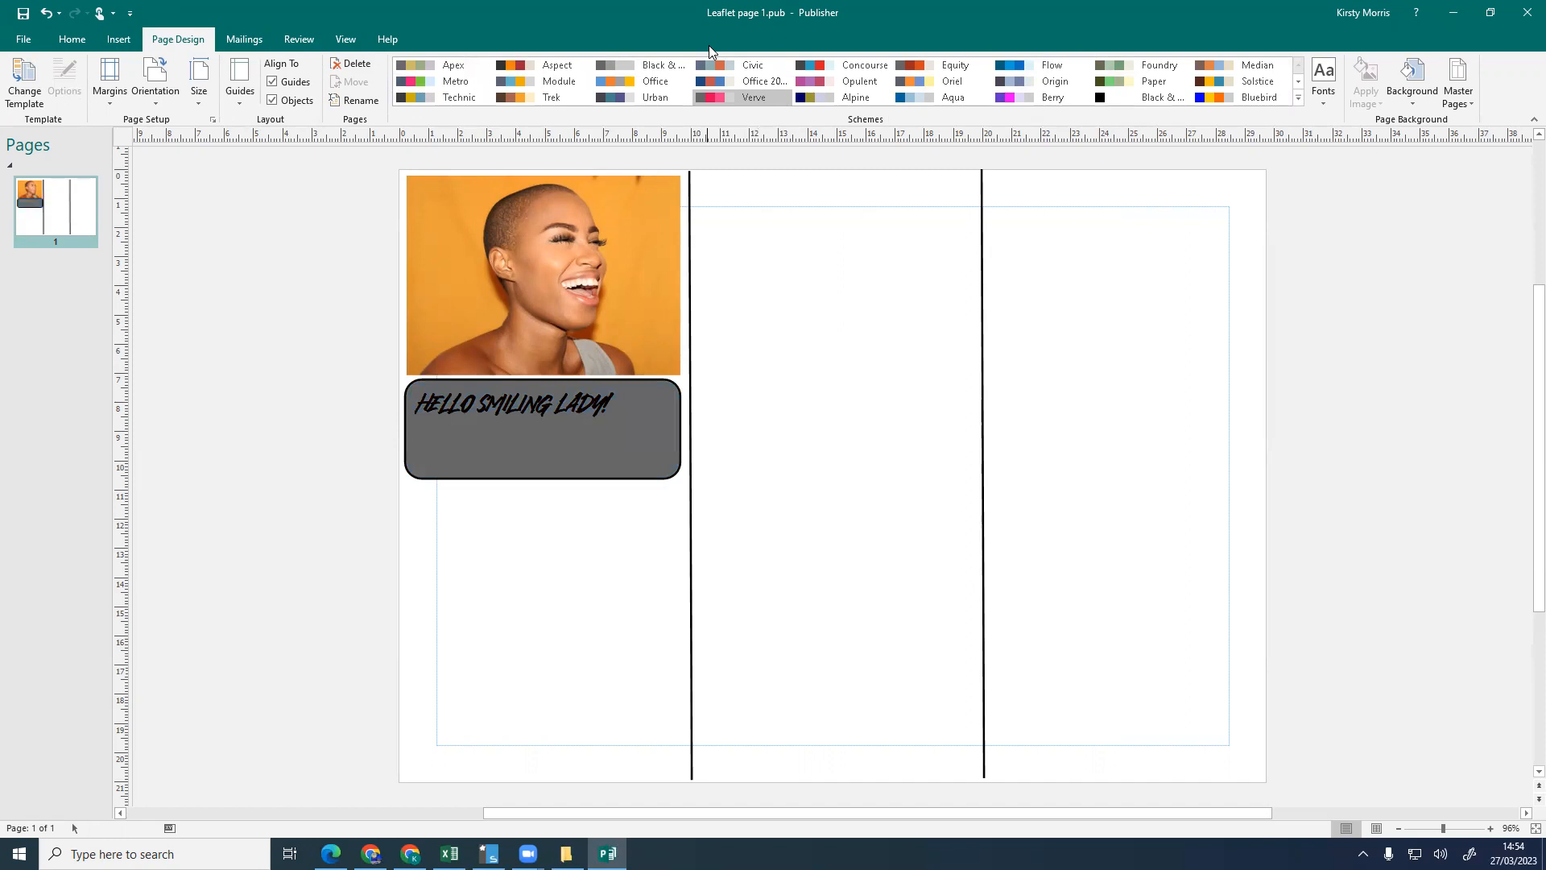
click(1413, 87)
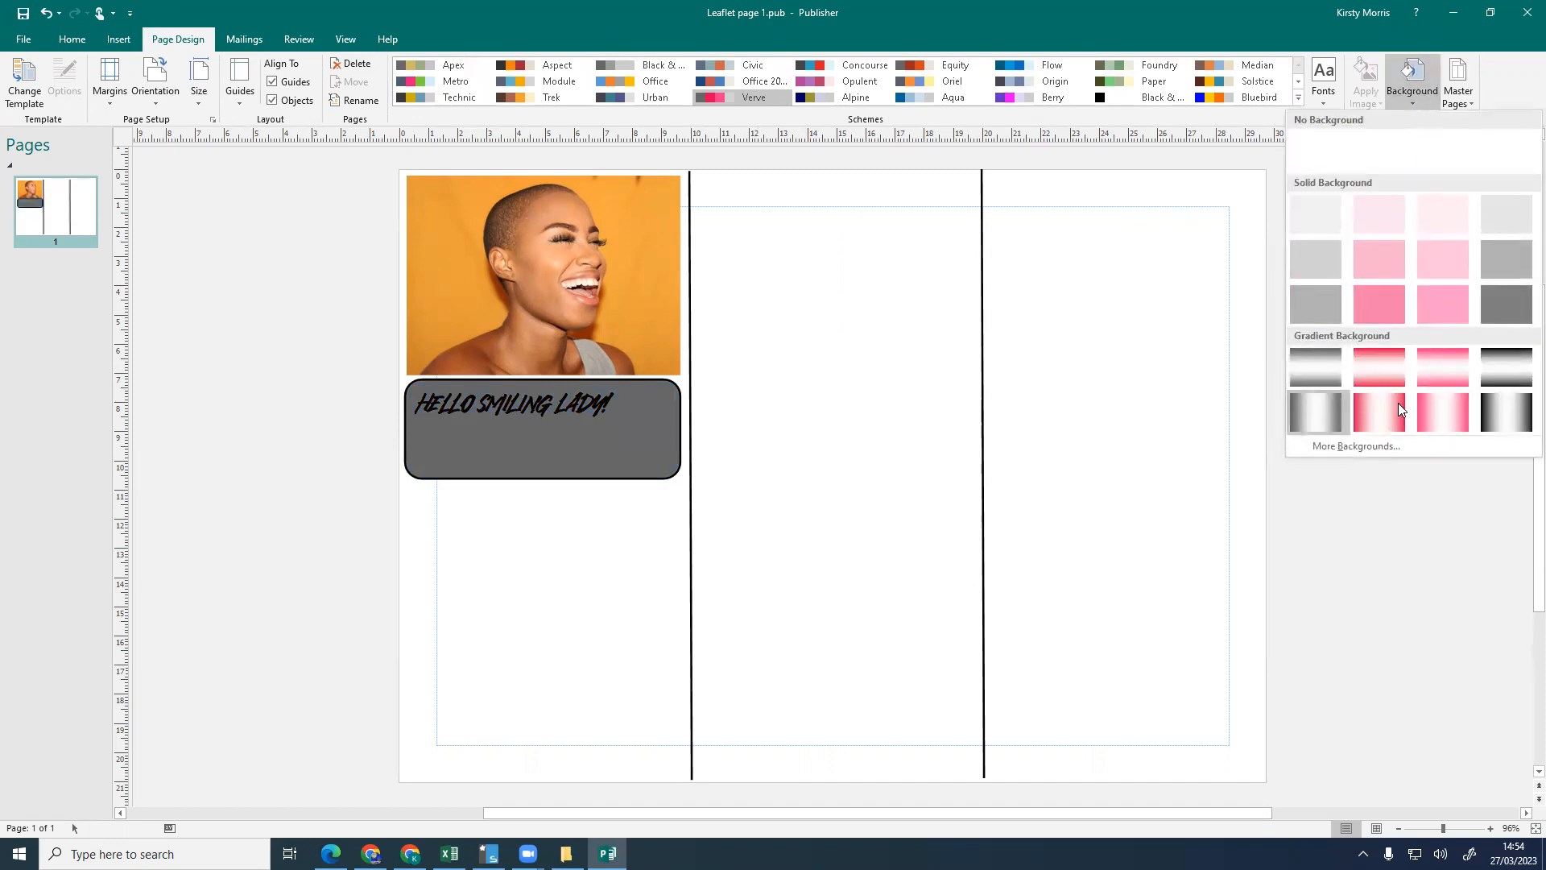
click(1444, 407)
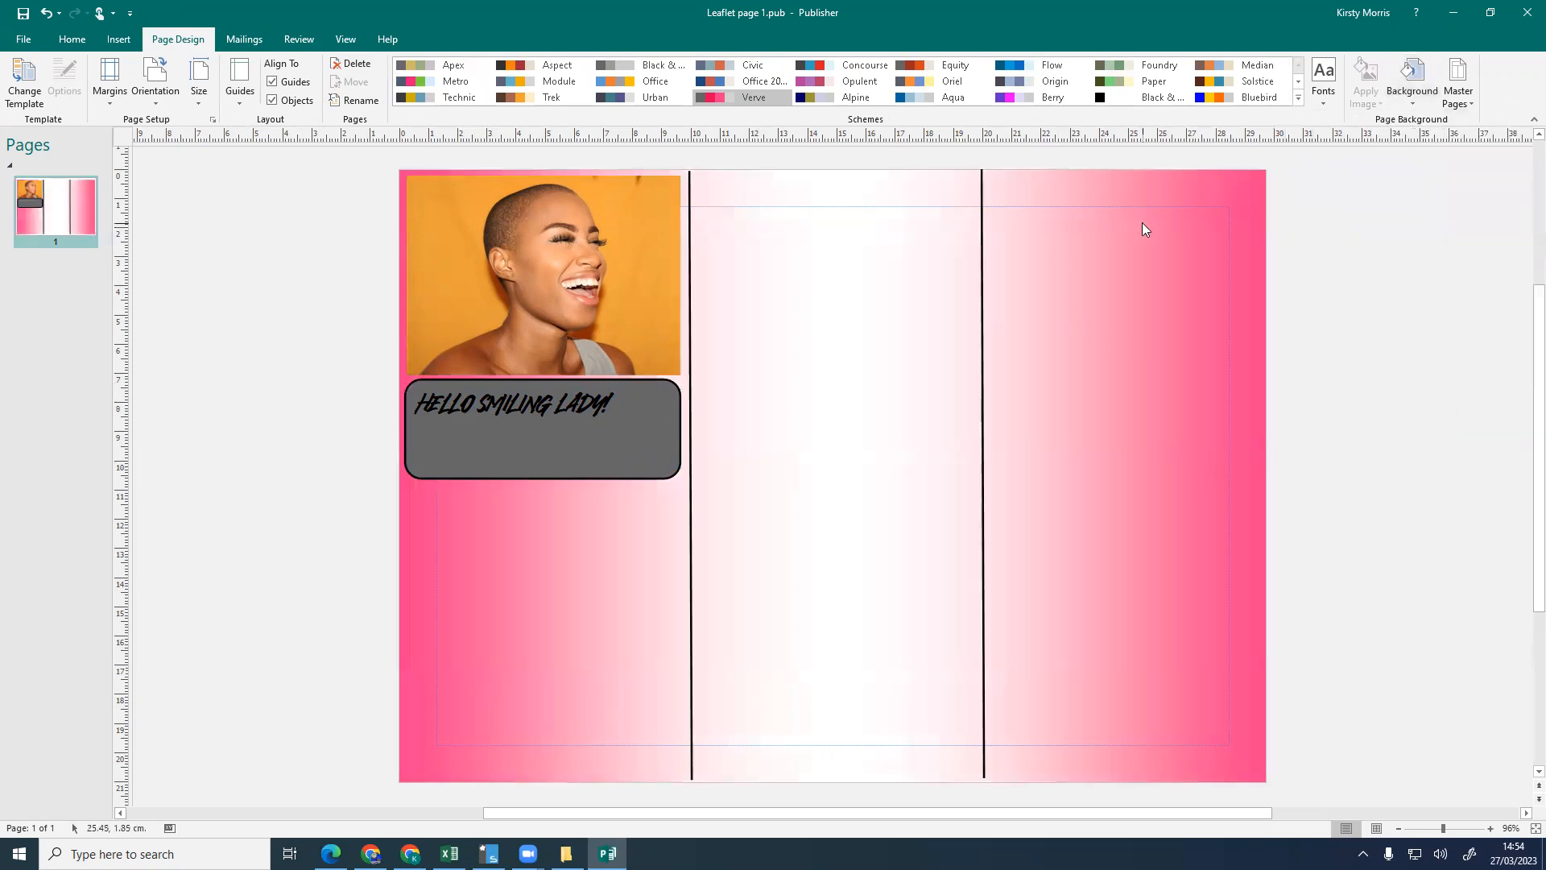